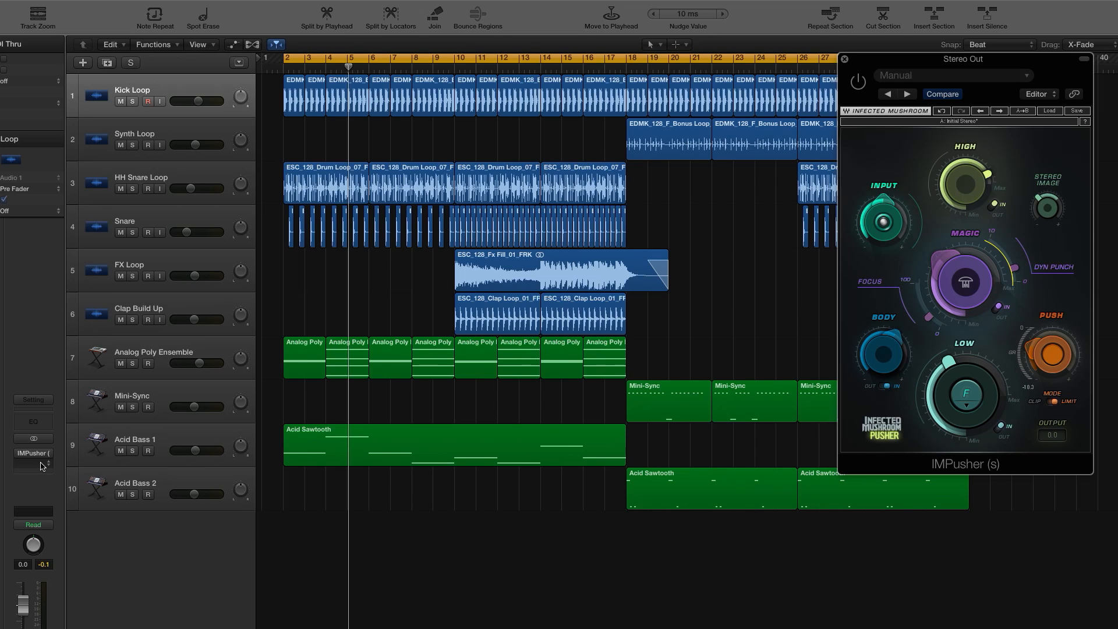
Toggle the IMPusher plug-in's bypass repeatedly during playback to compare the processed and dry mix, and stop playback
click(859, 81)
click(858, 80)
click(858, 80)
click(858, 80)
click(858, 81)
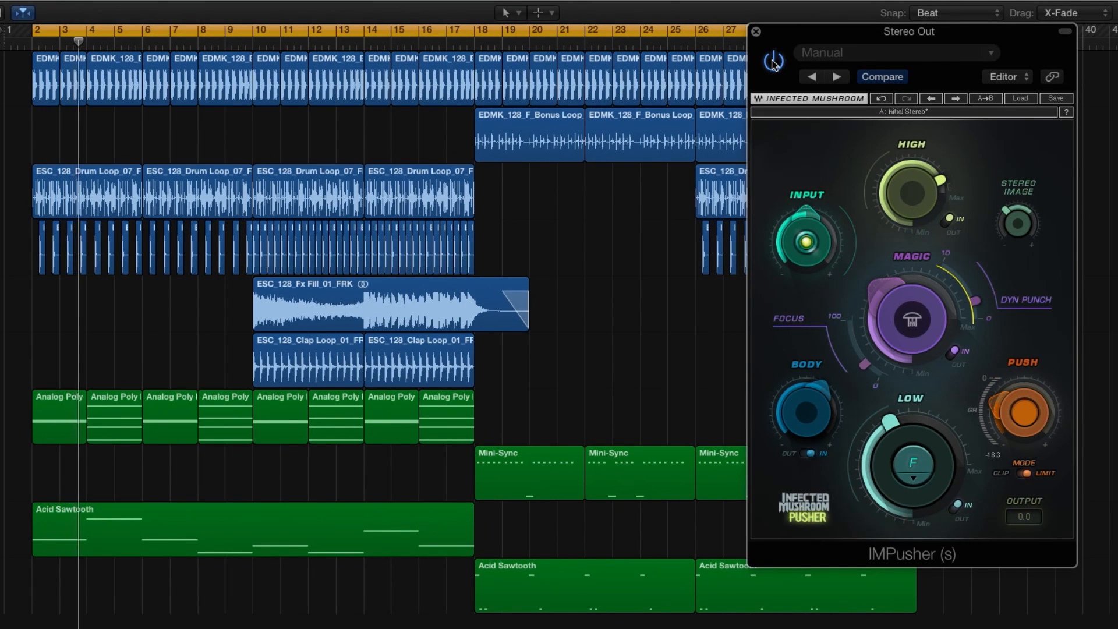
click(773, 61)
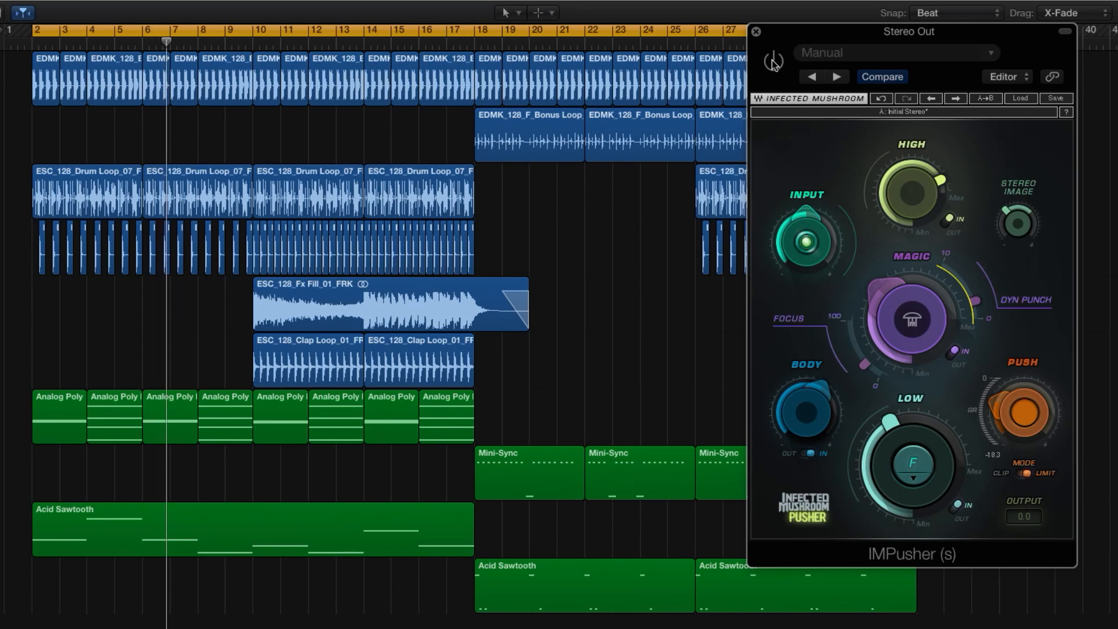
click(773, 62)
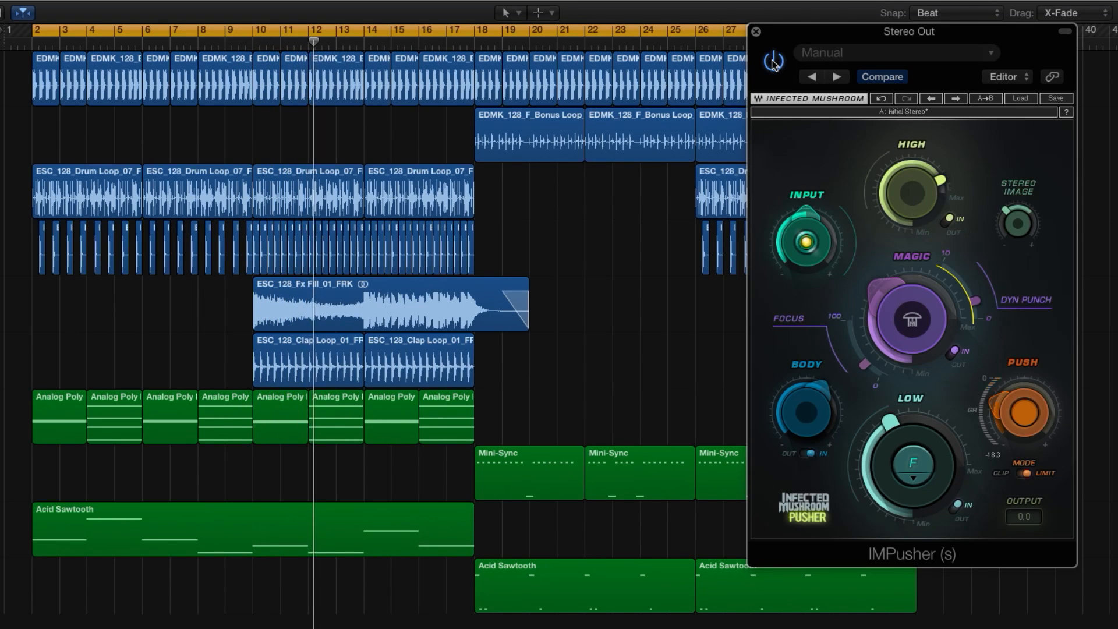
click(774, 61)
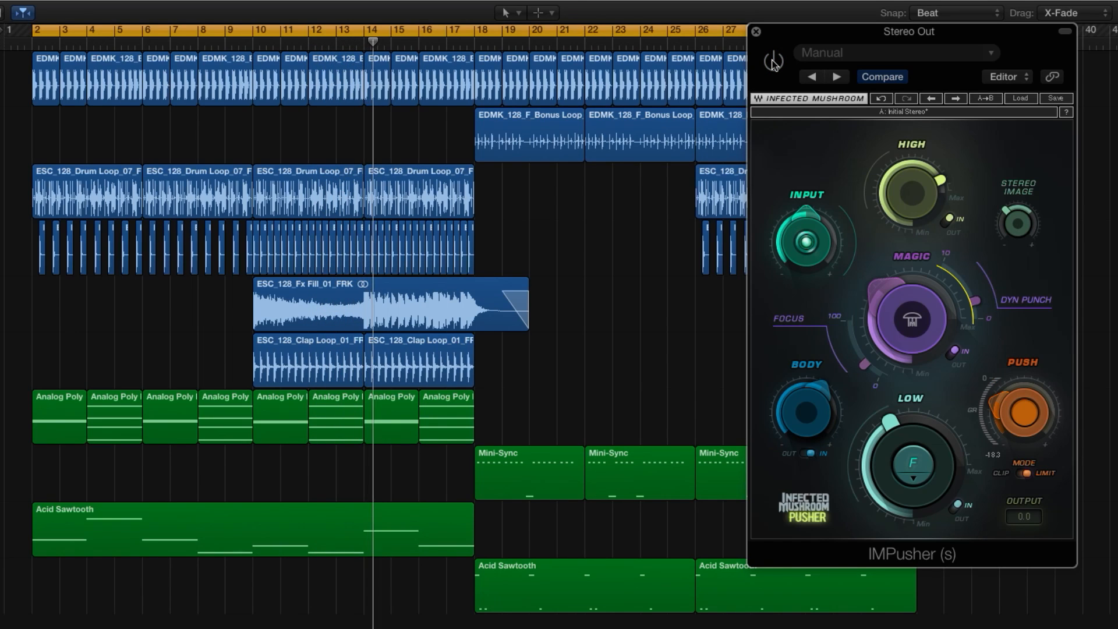
click(773, 61)
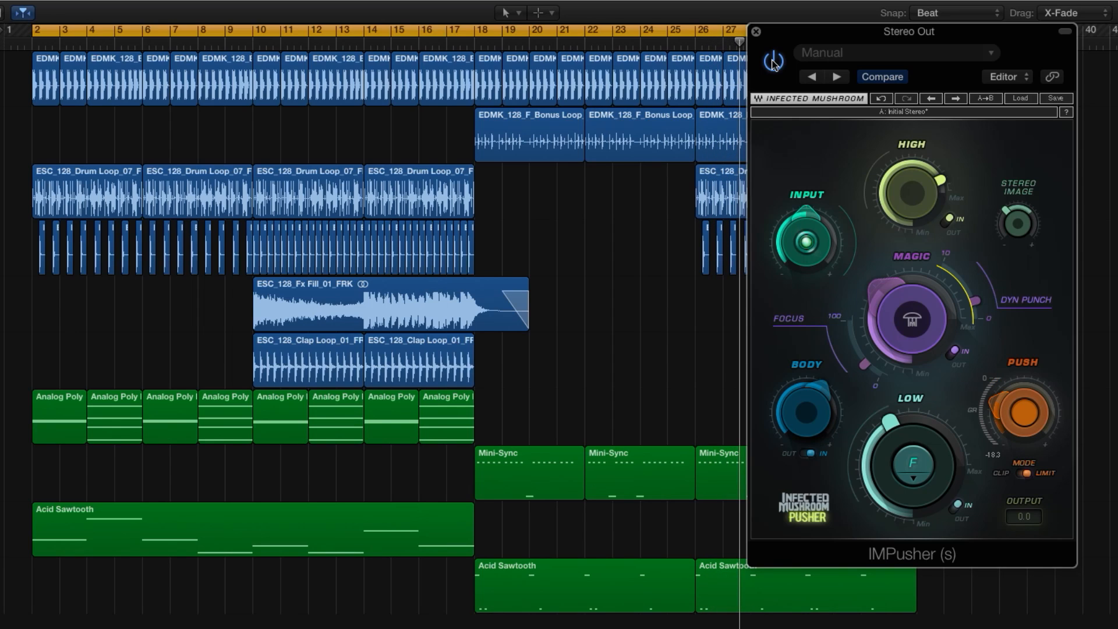
key(space)
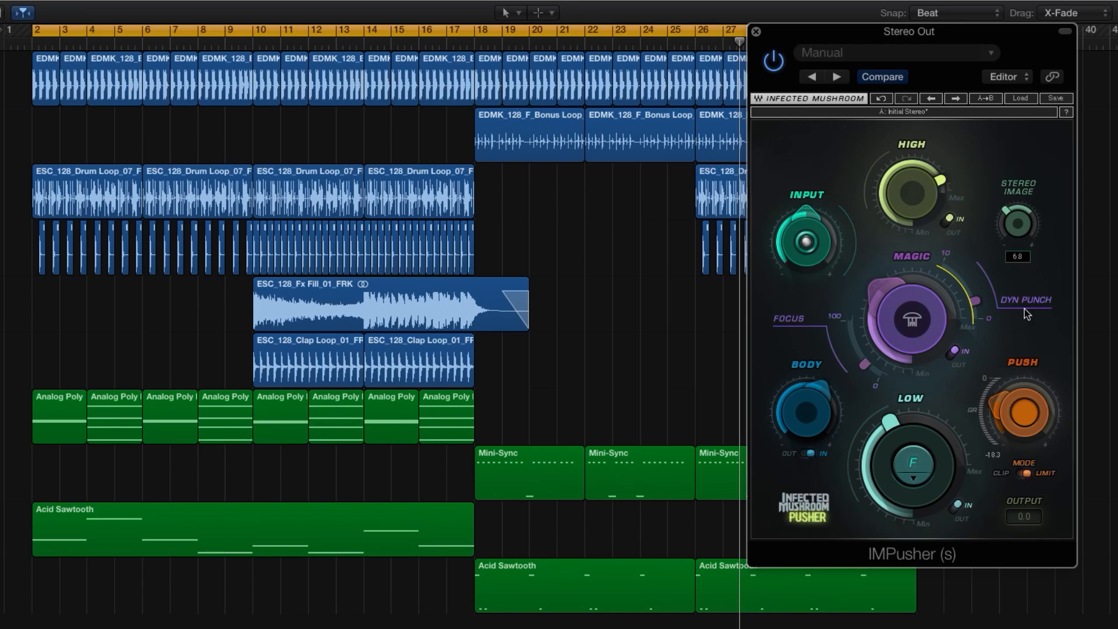
Load the Full Reset preset in IMPusher and set the Input level to 0.0 while the track plays
mouse_move(1028, 414)
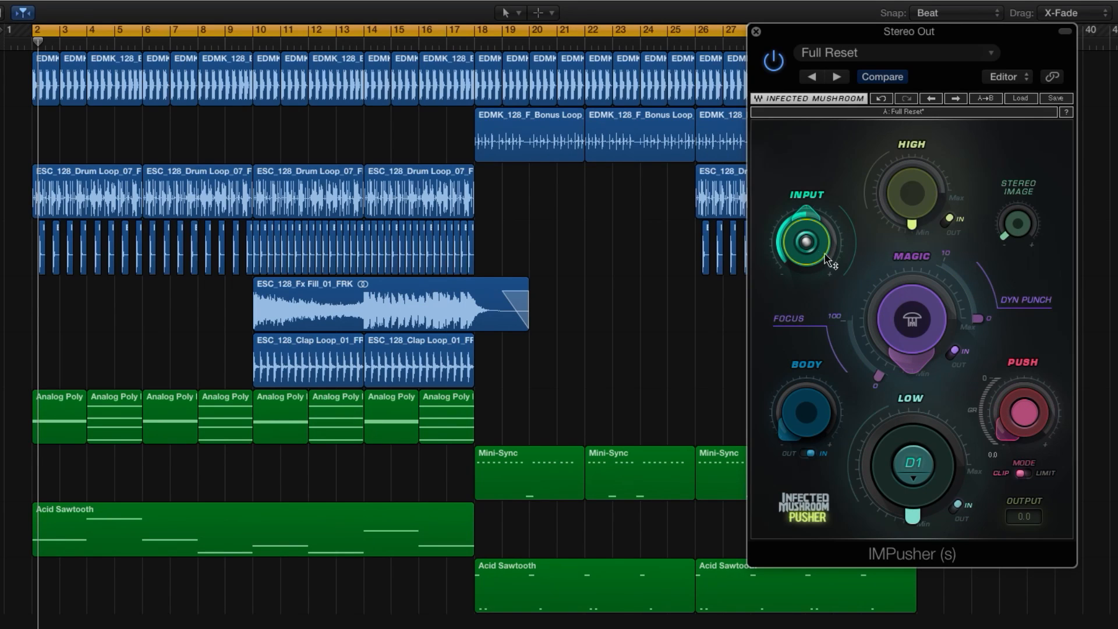
mouse_move(807, 234)
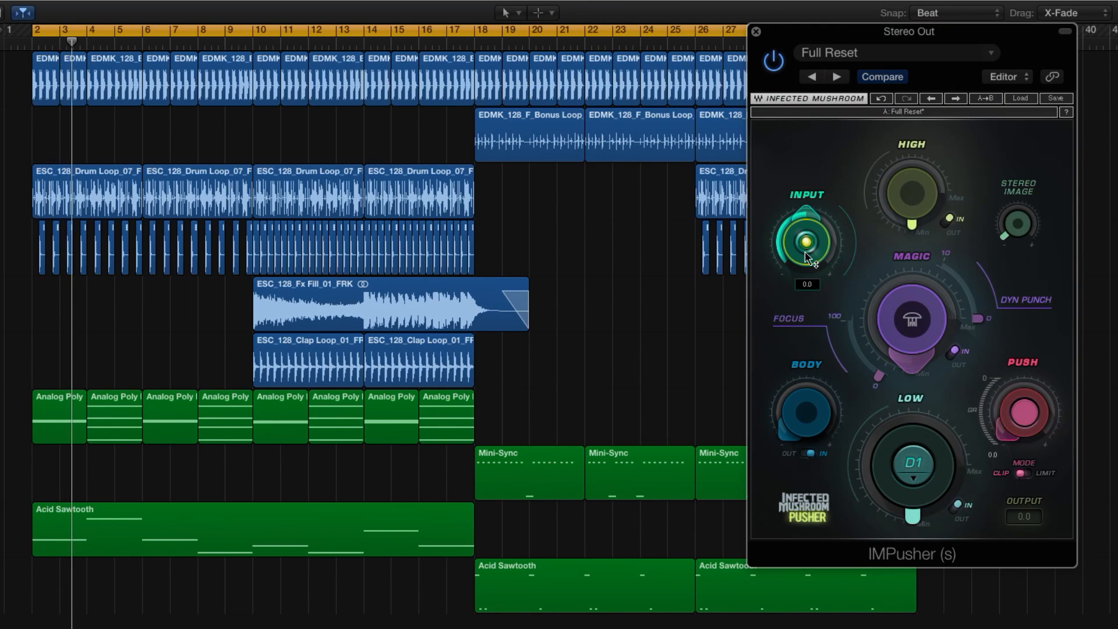
mouse_move(804, 252)
mouse_down()
mouse_move(812, 239)
mouse_move(812, 262)
mouse_move(809, 234)
mouse_move(808, 256)
mouse_up()
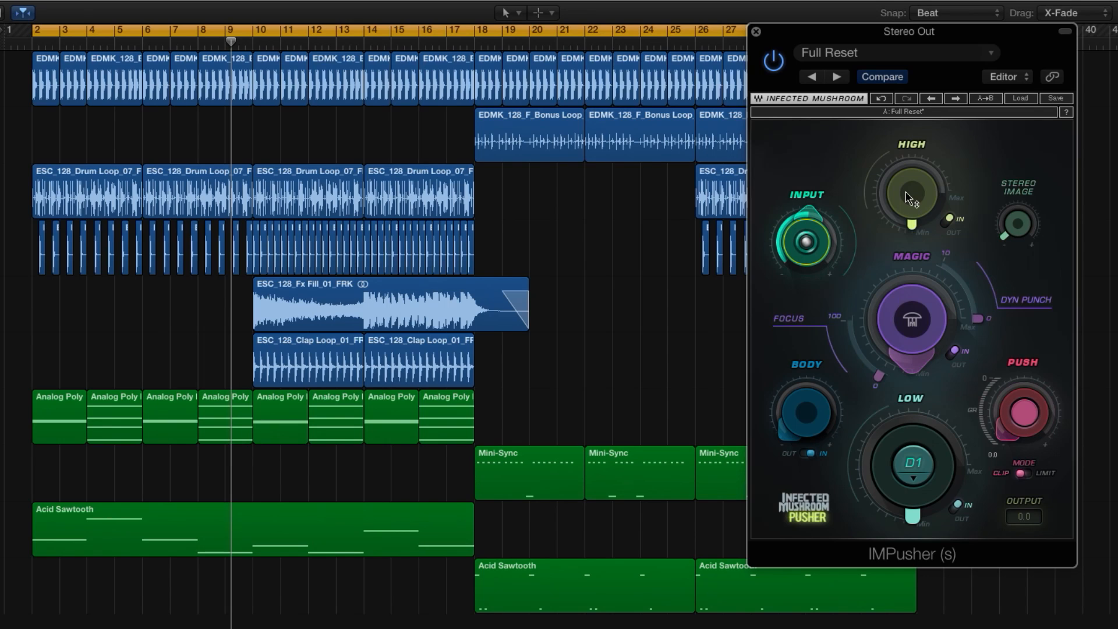
mouse_move(916, 191)
mouse_move(805, 414)
drag(880, 230, 902, 214)
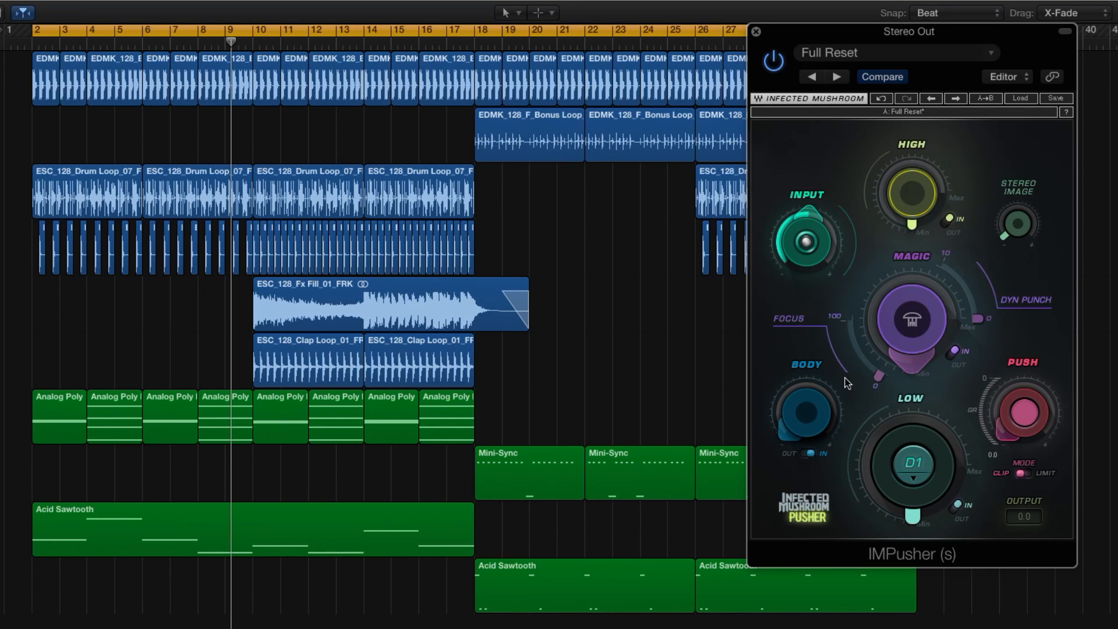
mouse_move(800, 435)
mouse_down()
mouse_move(800, 385)
mouse_move(800, 435)
mouse_up()
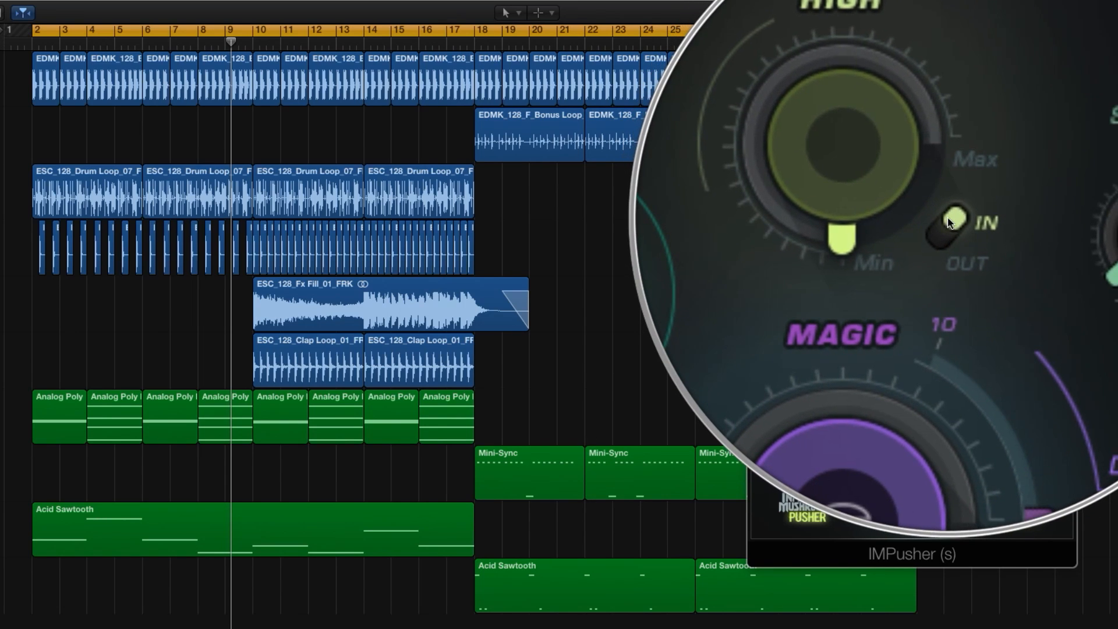
Switch the High band out of the signal and back in
click(947, 219)
click(948, 218)
click(948, 222)
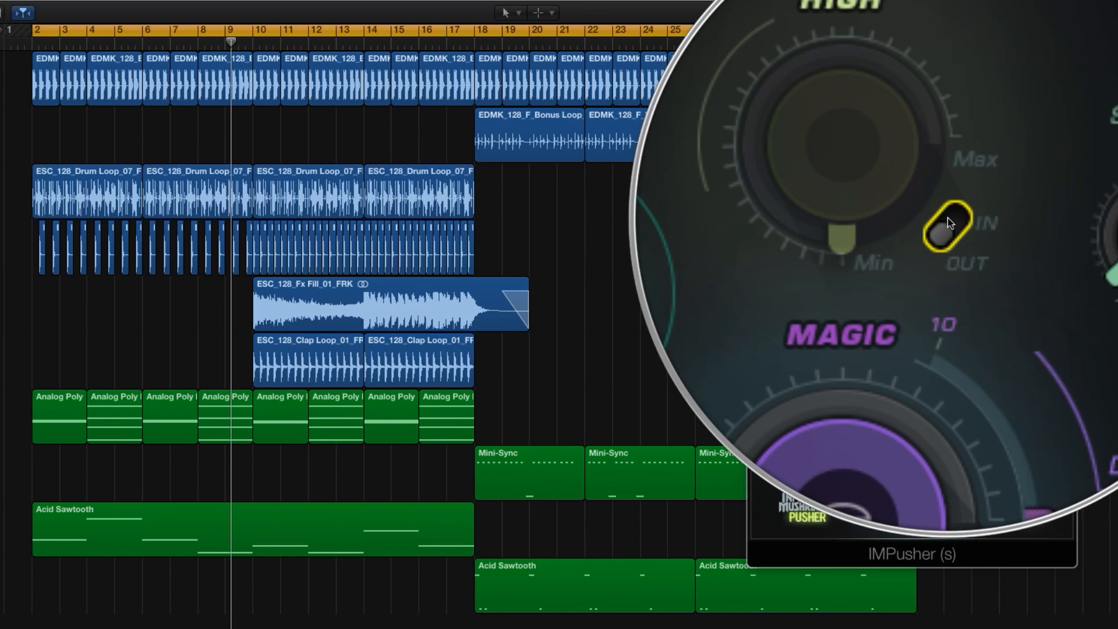
click(948, 221)
click(949, 221)
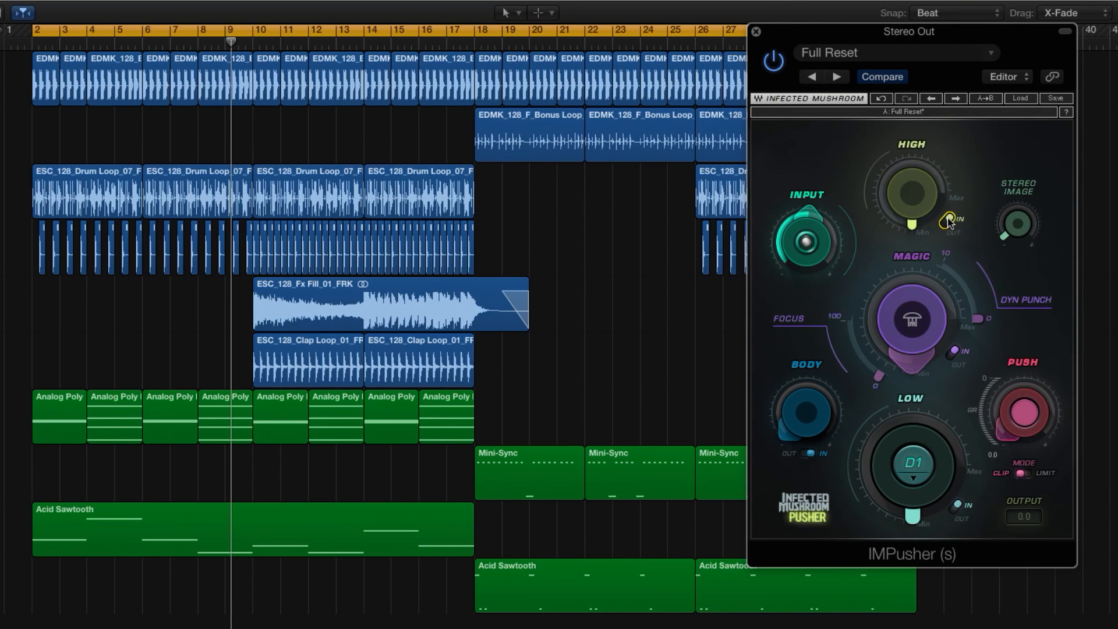
Raise the High knob to about 8.0 and compare the High band switched out and in during playback
drag(917, 199, 917, 158)
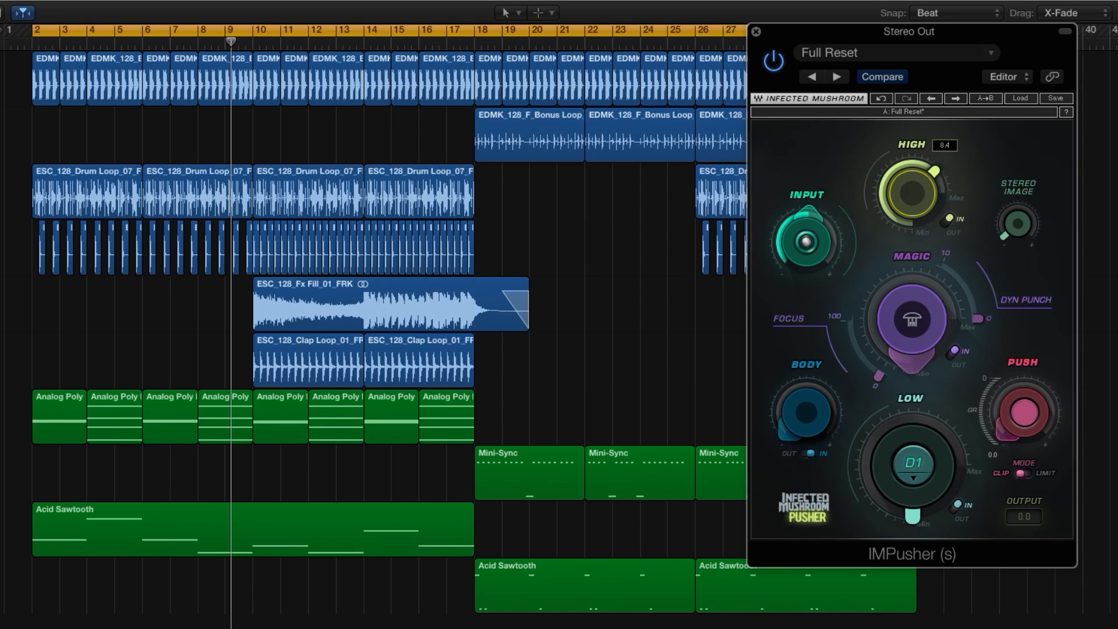
click(950, 220)
click(950, 220)
key(space)
mouse_move(931, 202)
mouse_down()
mouse_move(932, 288)
mouse_move(931, 201)
mouse_up()
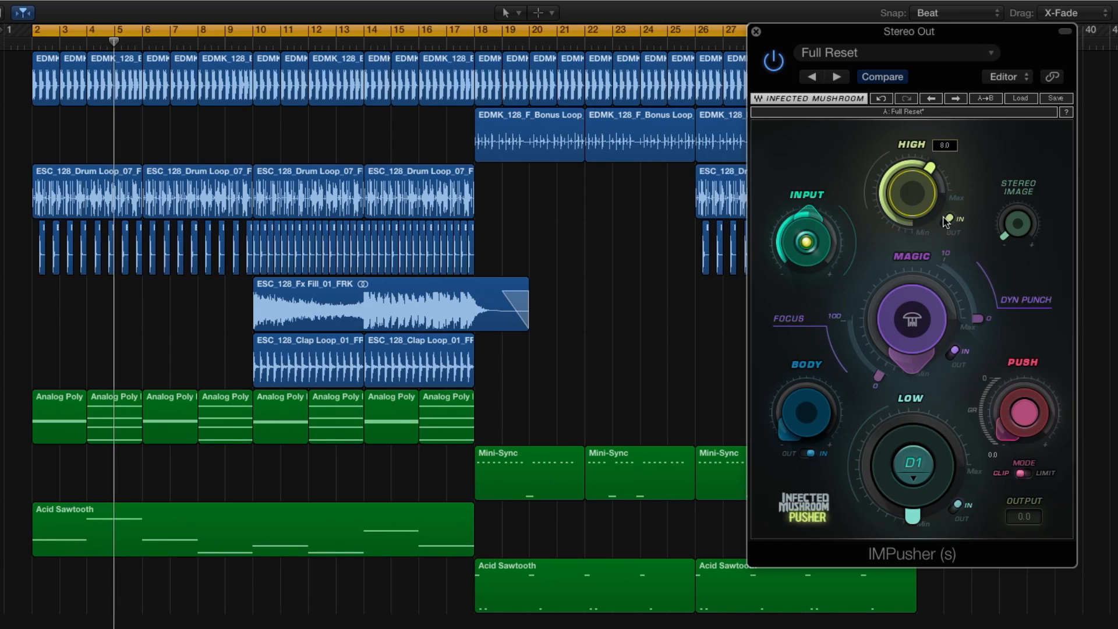
click(947, 222)
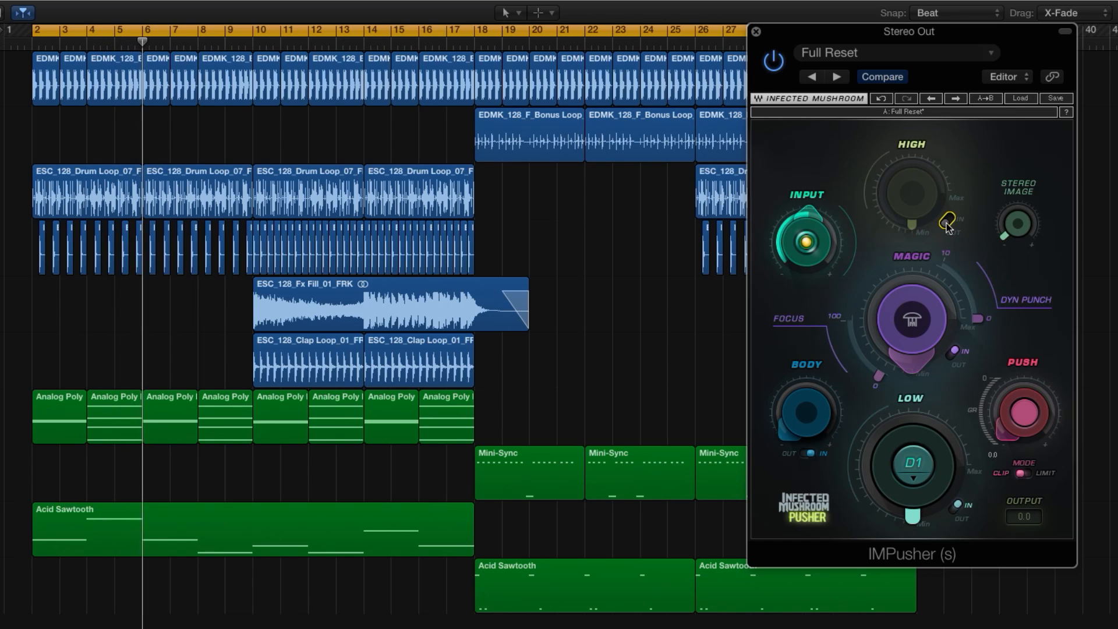
click(946, 222)
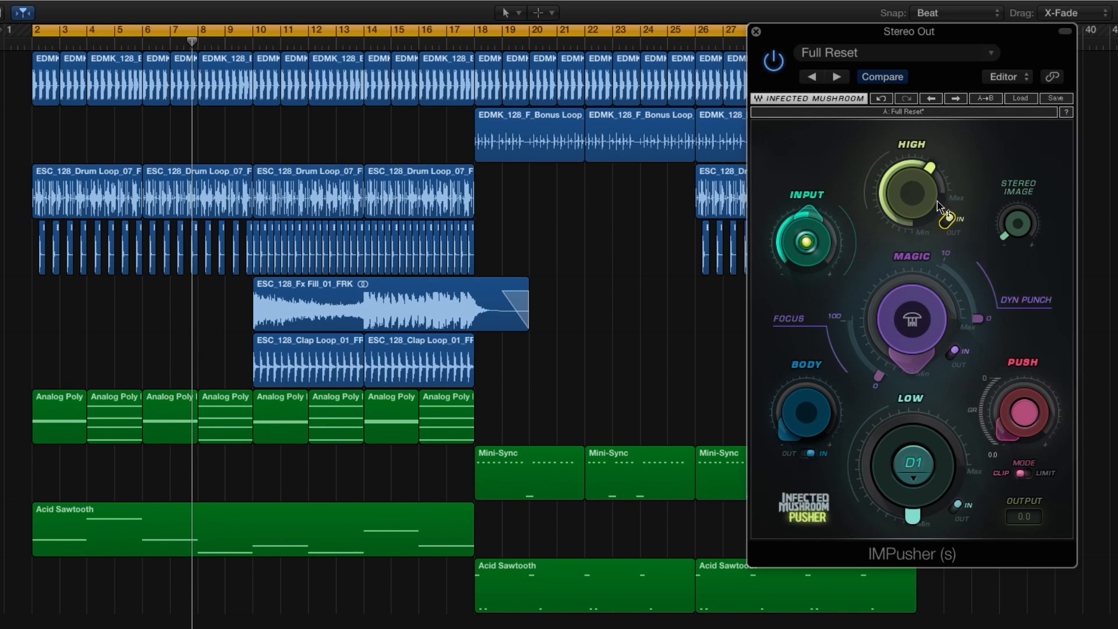
Raise the Body knob to somewhat above its midpoint and compare the Body band switched out and in during playback
mouse_move(930, 197)
mouse_move(813, 434)
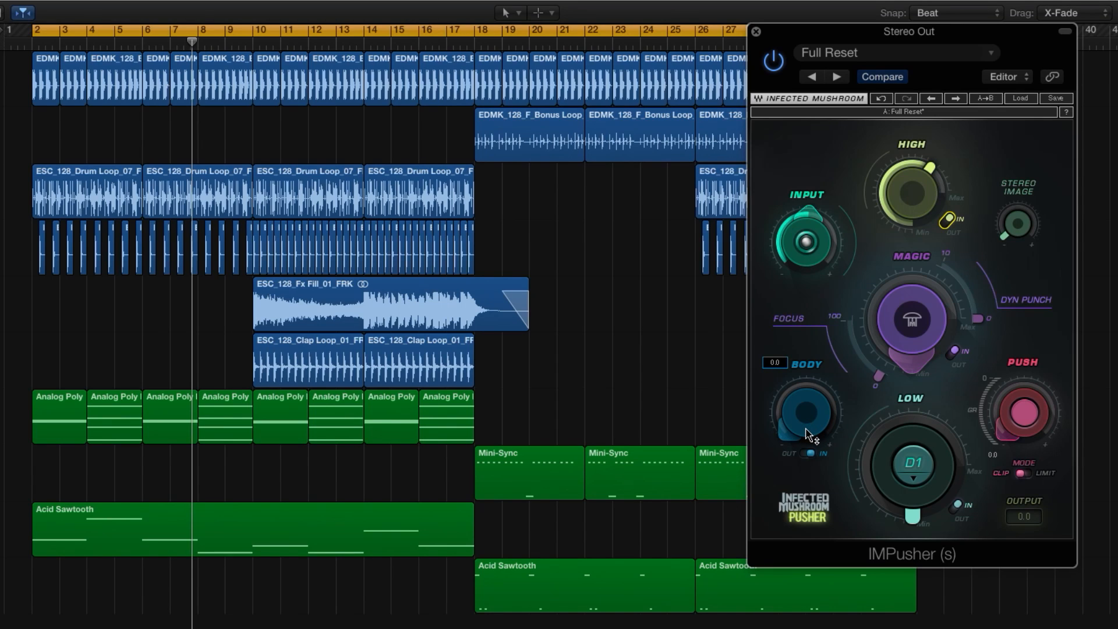
drag(806, 429, 806, 413)
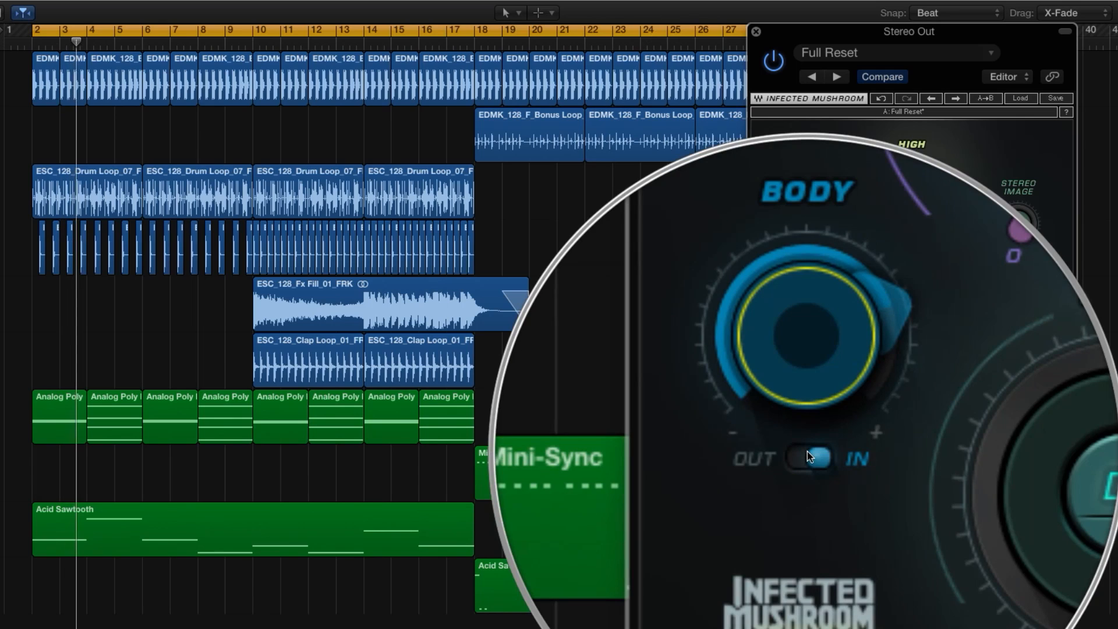
click(807, 452)
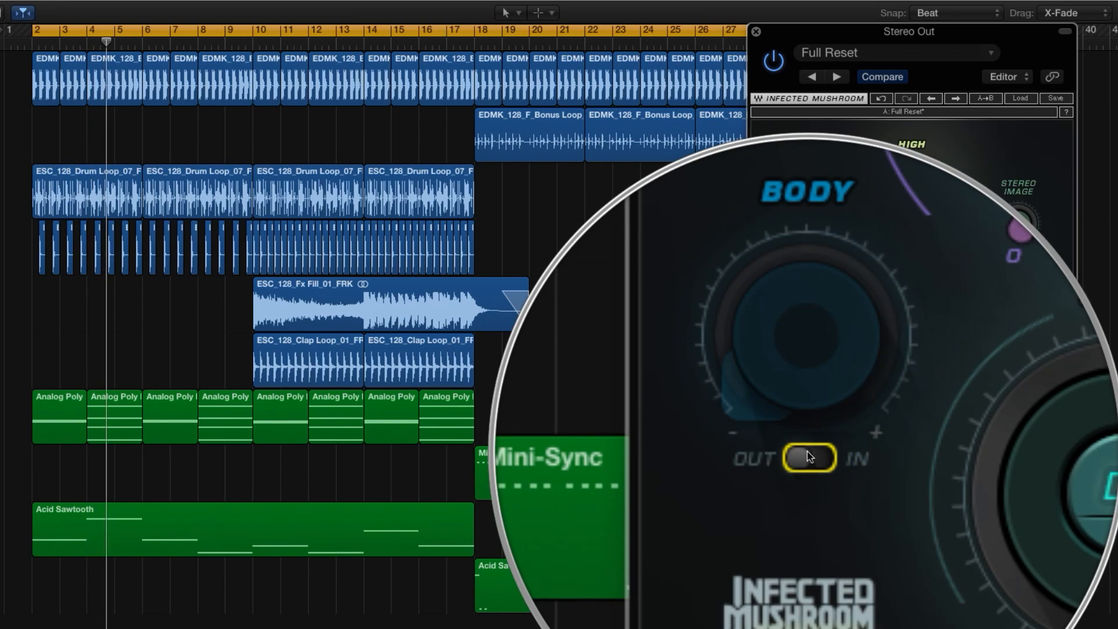
click(807, 452)
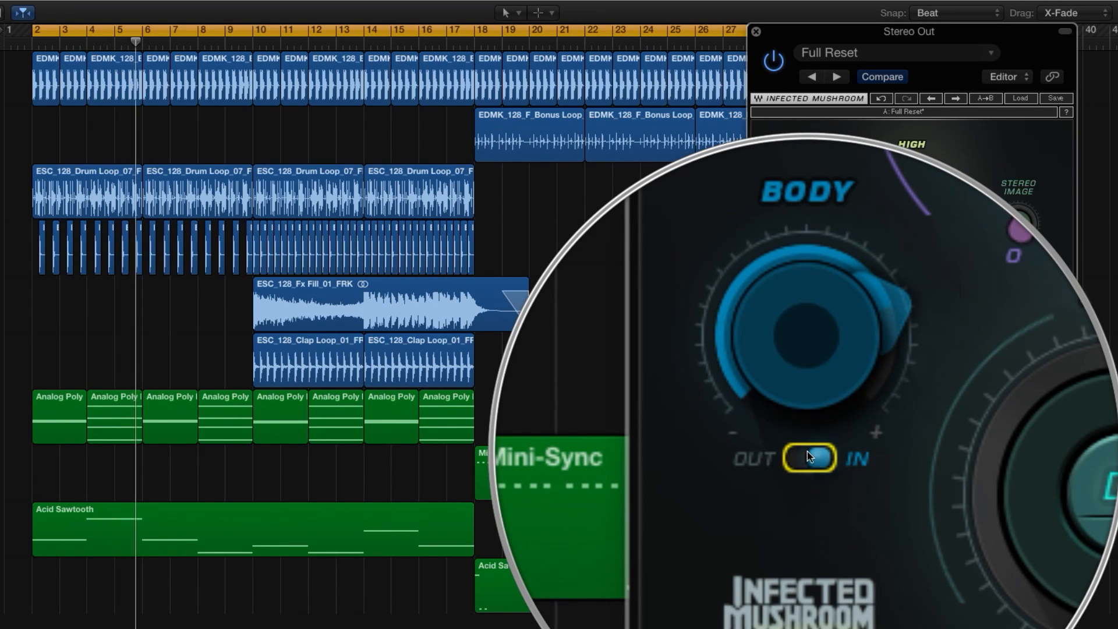
click(807, 452)
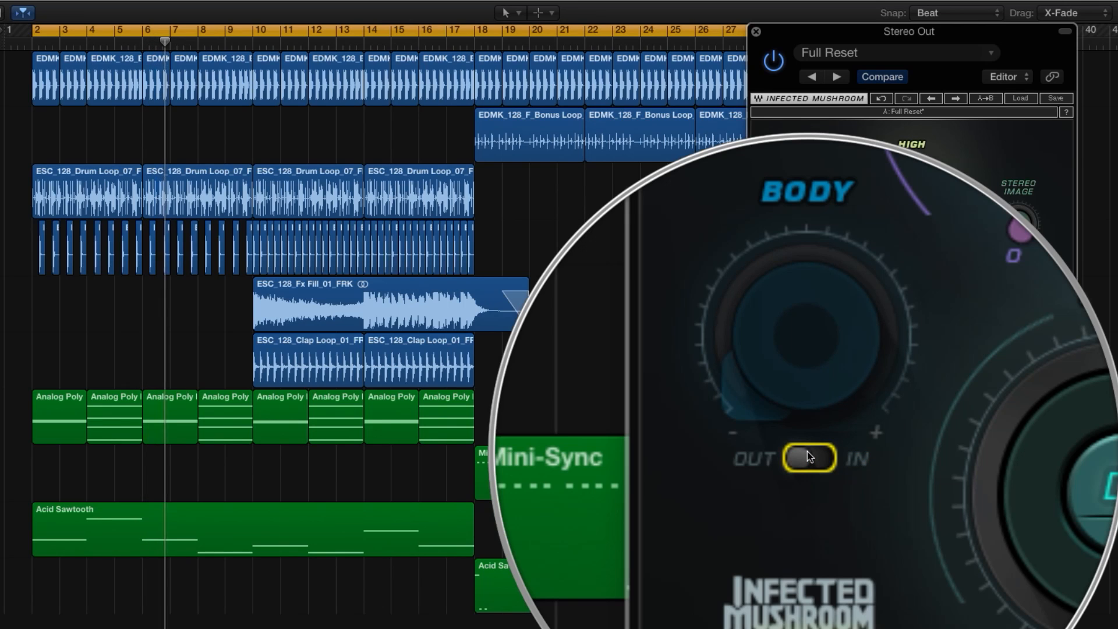
click(807, 451)
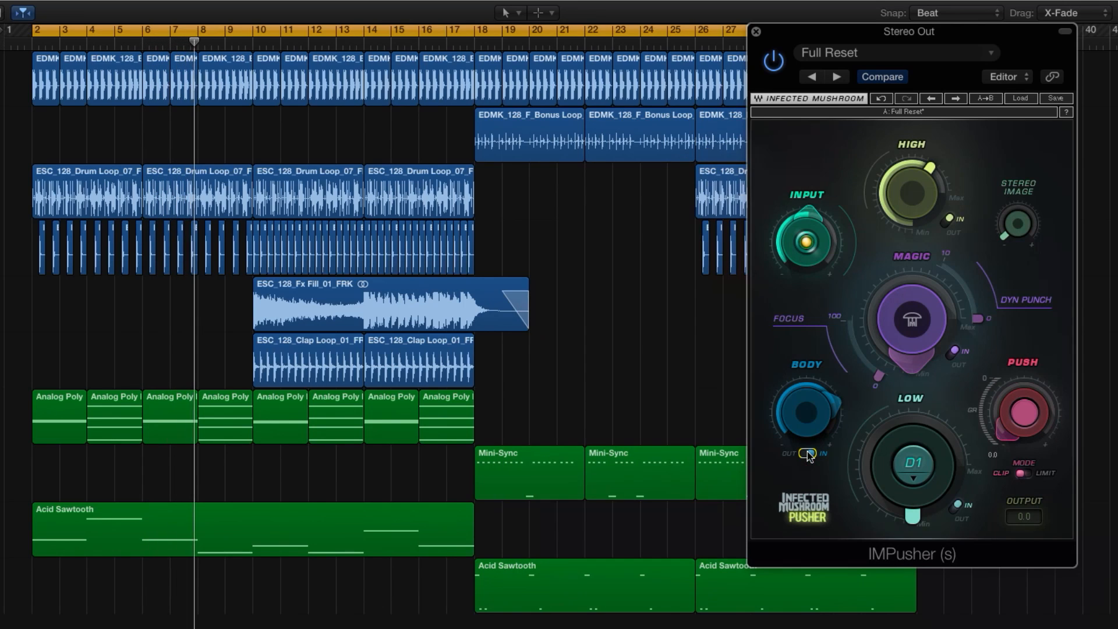
mouse_move(811, 440)
mouse_down()
mouse_move(811, 449)
mouse_move(813, 429)
mouse_up()
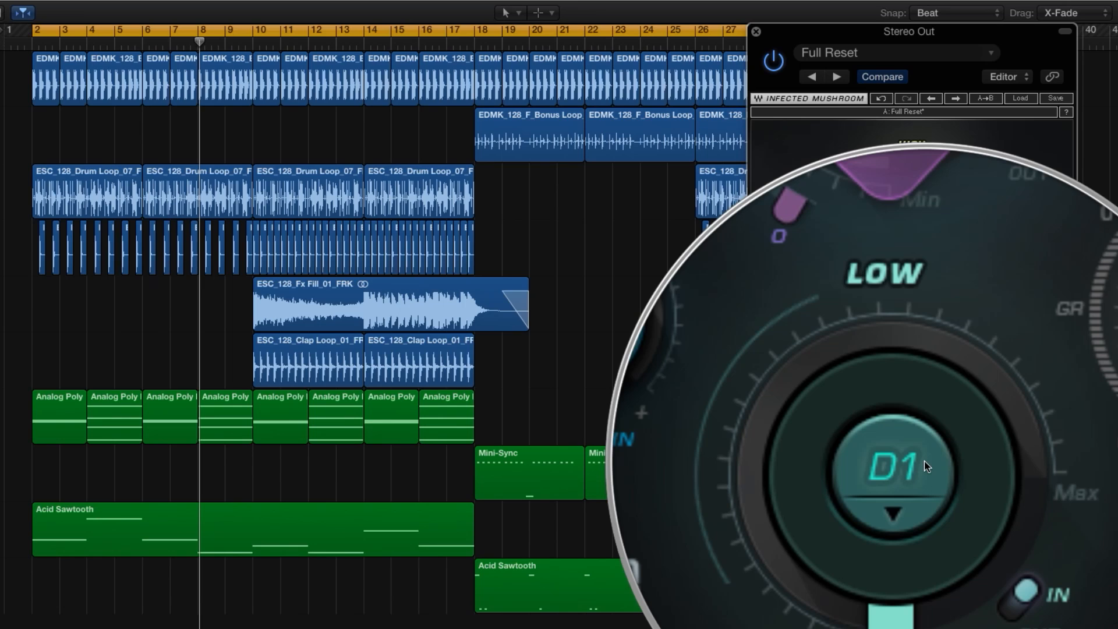
Set the Low band's tuning frequency to F - 44Hz
click(915, 480)
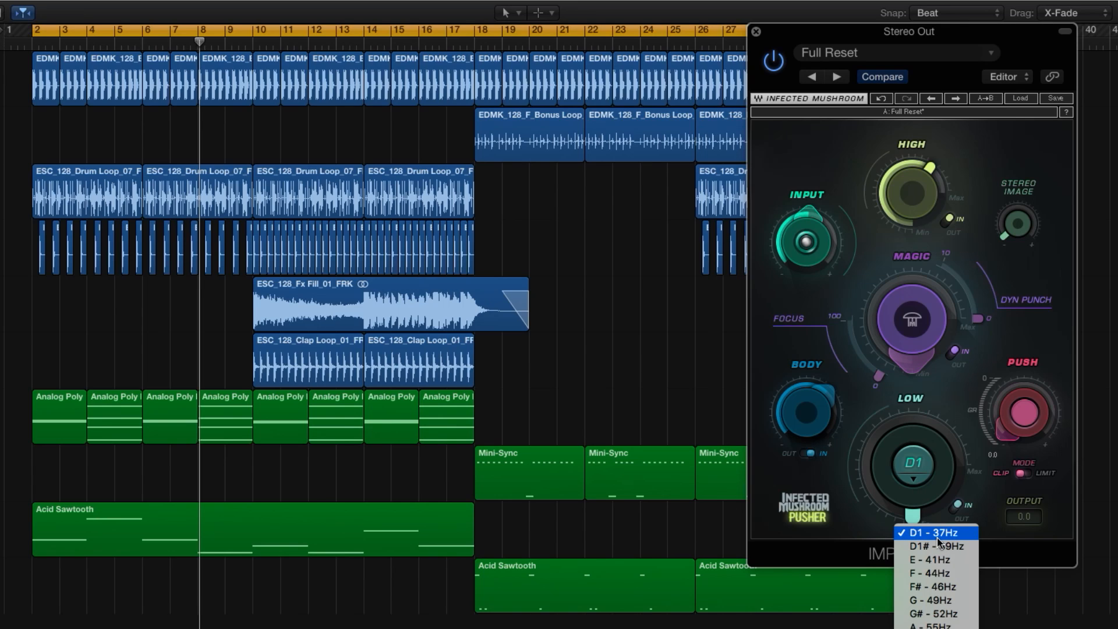
click(920, 459)
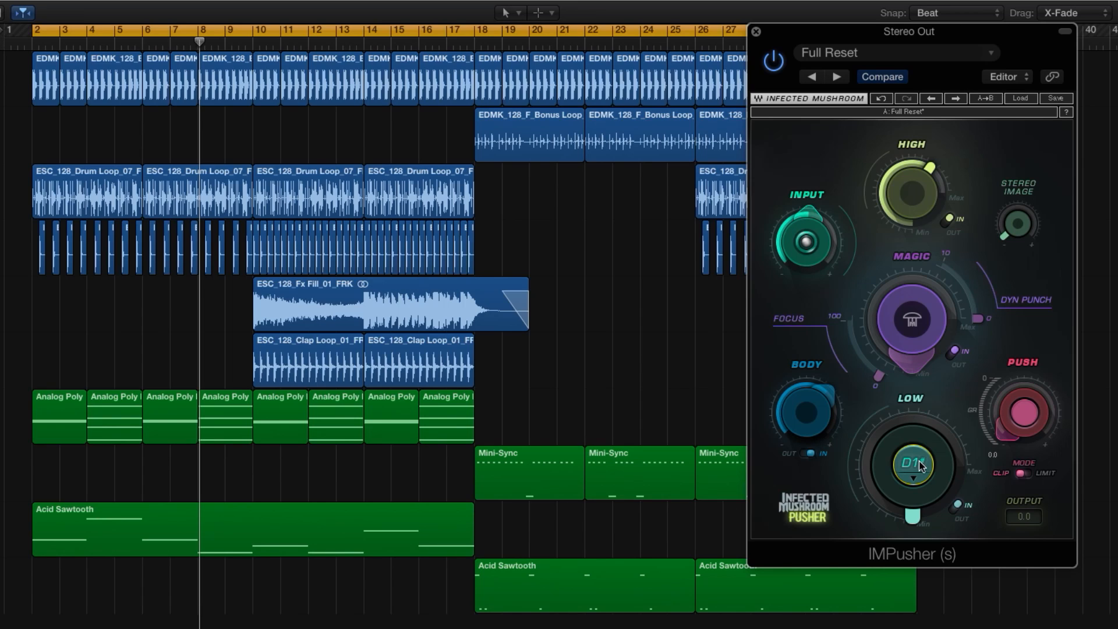
click(920, 476)
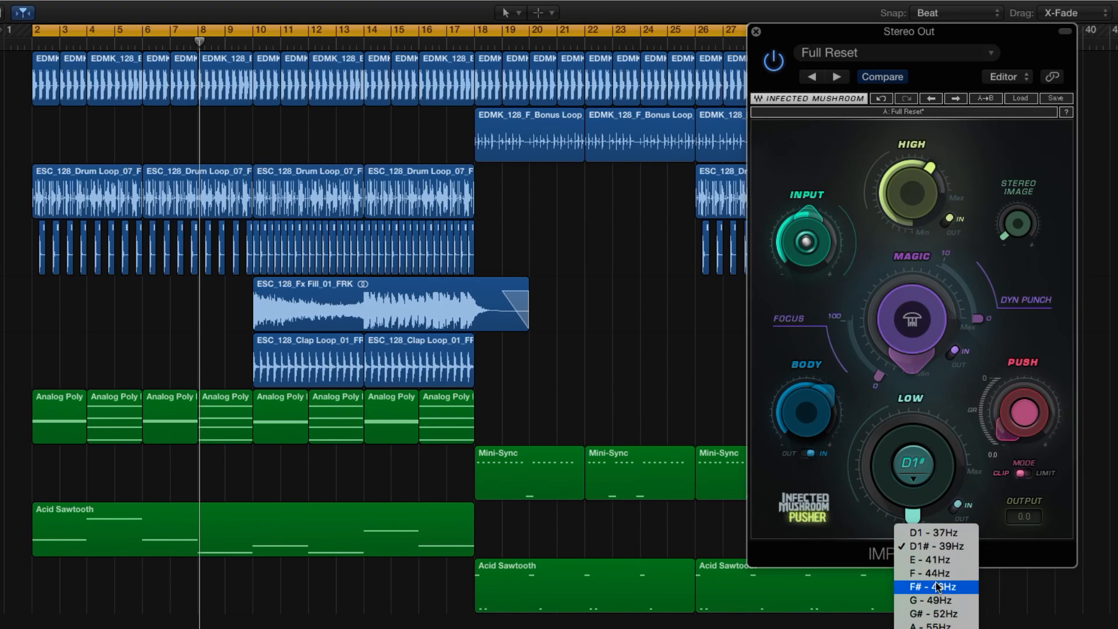
click(927, 575)
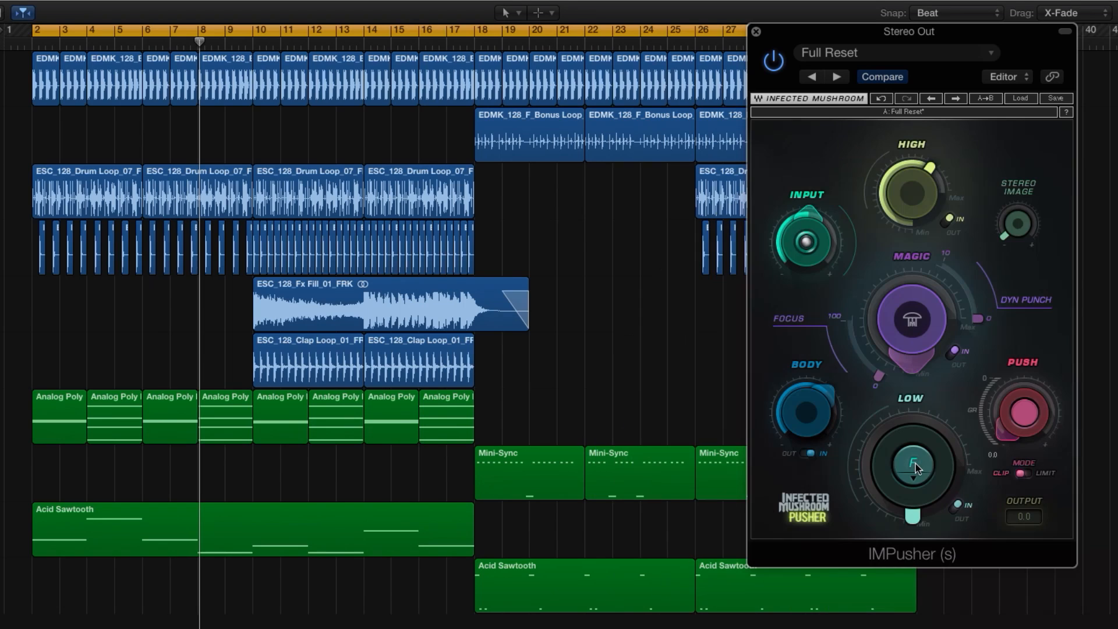
Raise the Low knob to a little past halfway and compare the Low band switched out and in during playback
drag(914, 519, 914, 474)
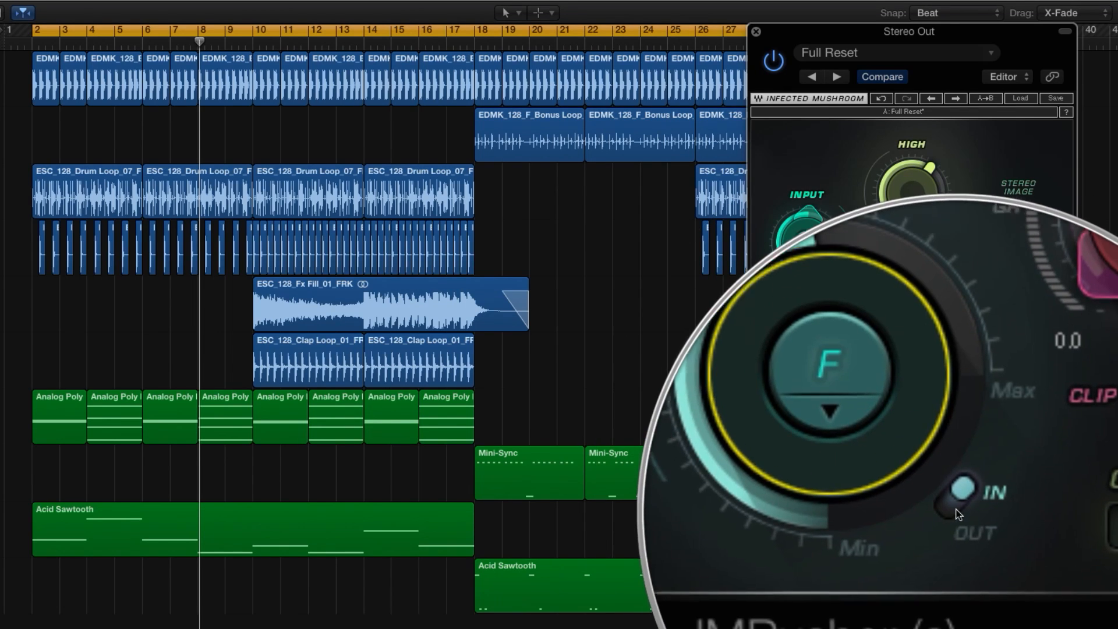
key(space)
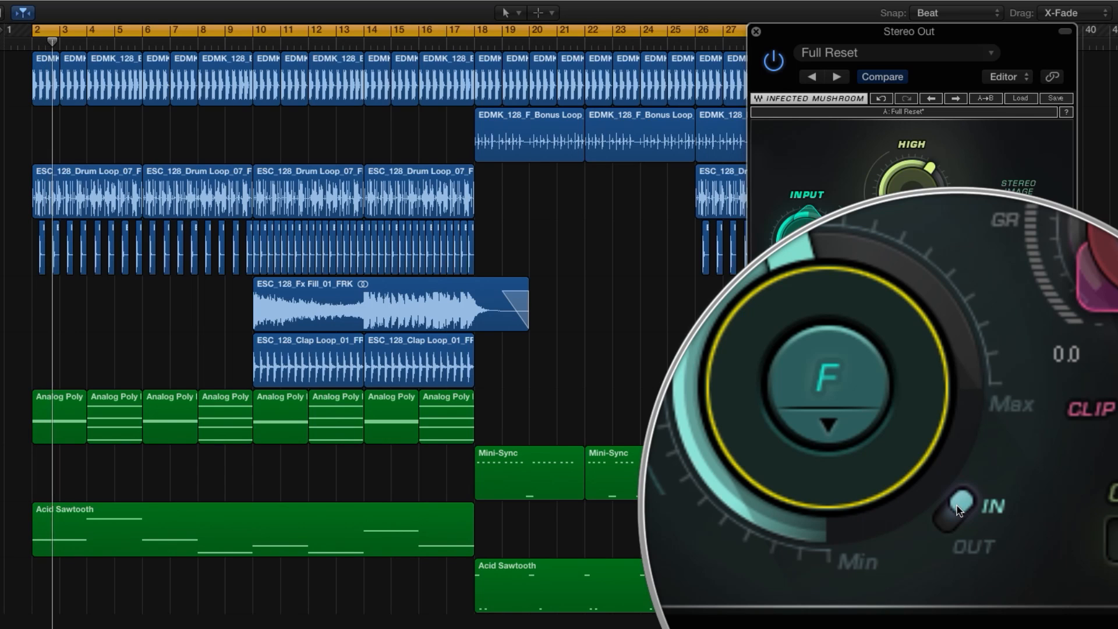
click(956, 506)
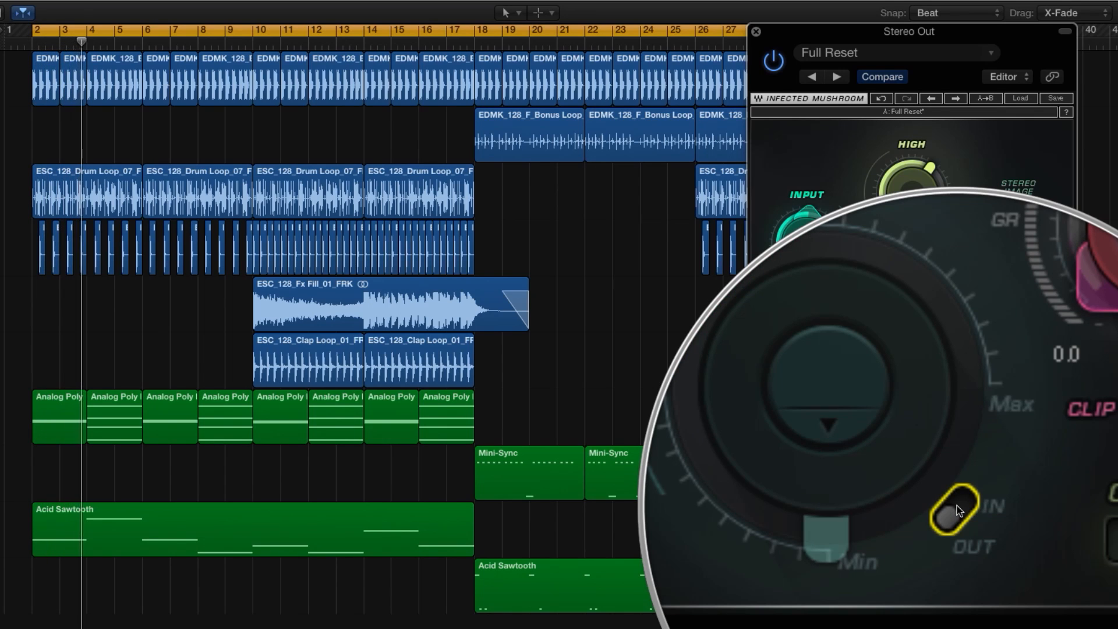
click(956, 505)
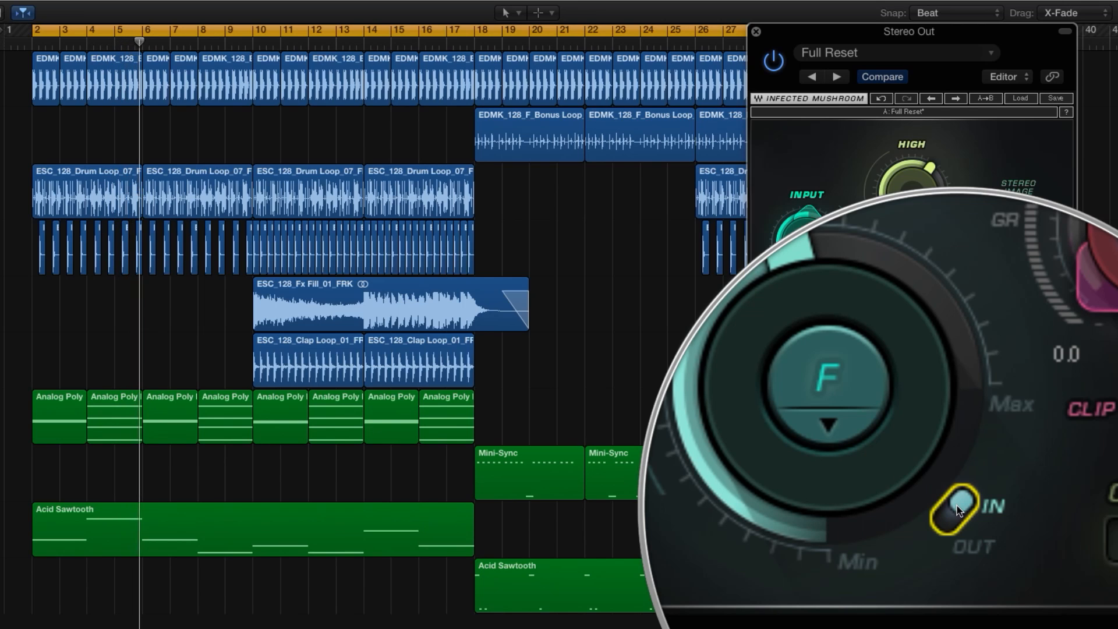
click(957, 506)
click(956, 507)
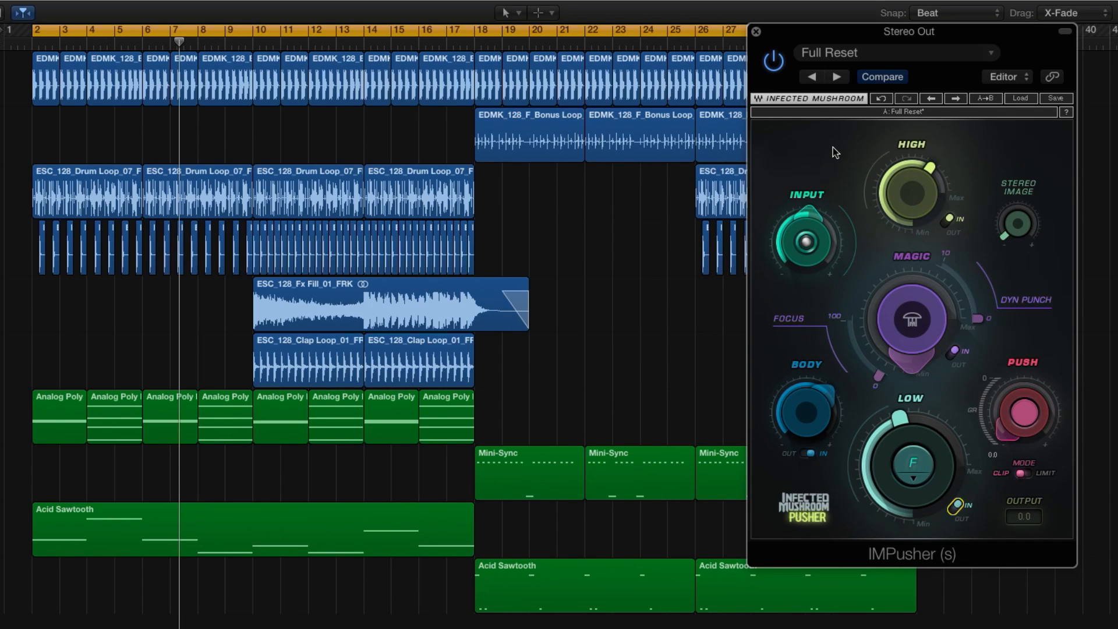
Play the track and switch the whole plug-in off and on to compare the combined High, Body and Low settings
click(774, 61)
click(775, 62)
key(space)
click(776, 62)
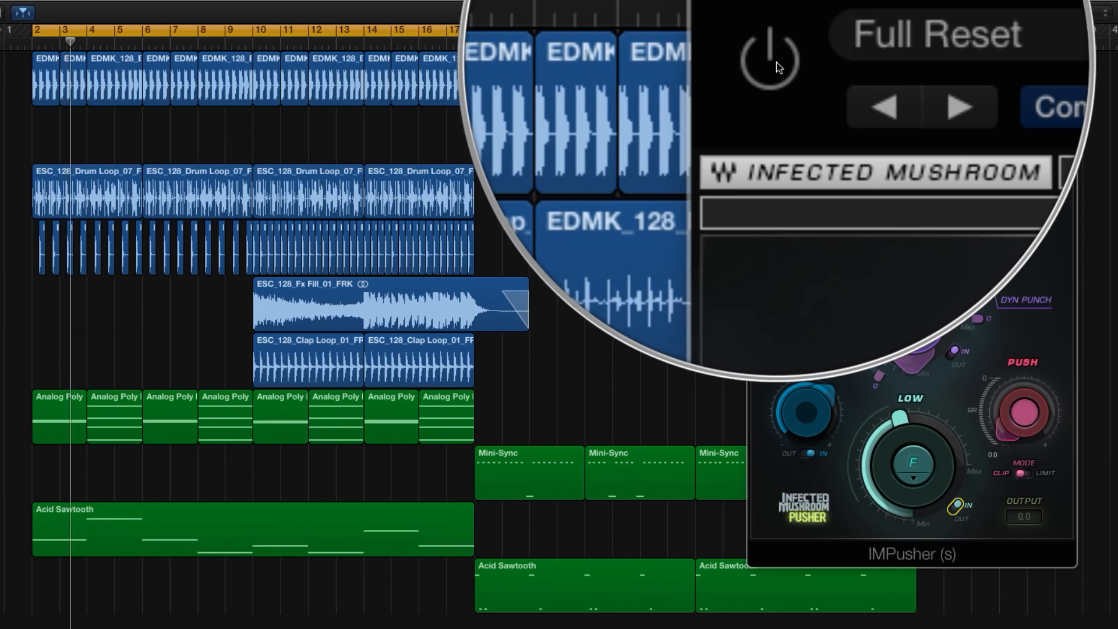
click(777, 62)
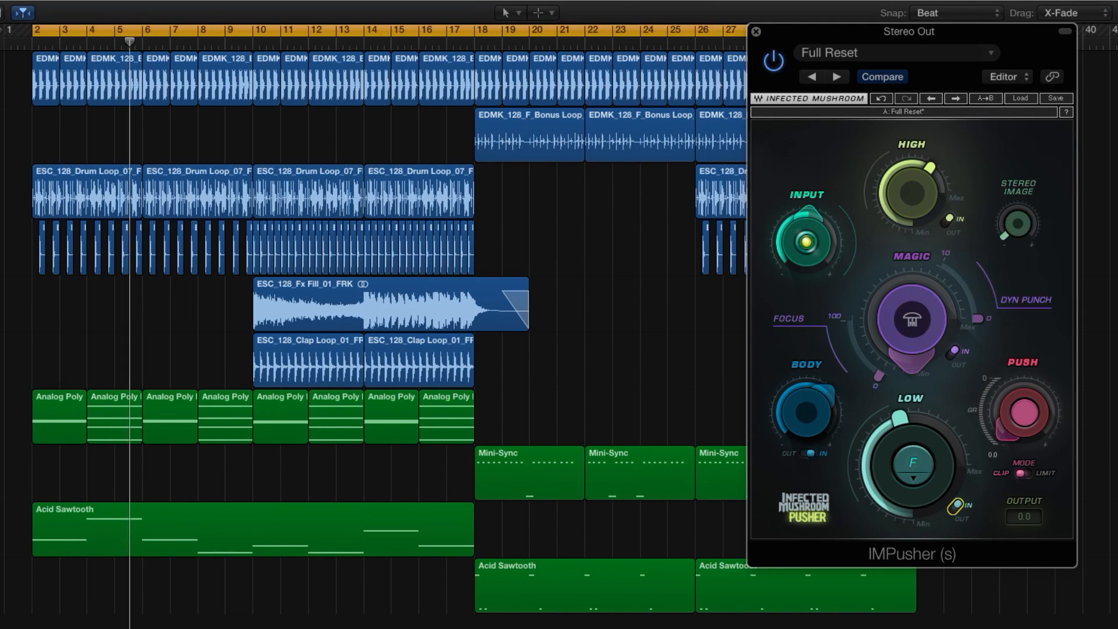
Try the Stereo Image knob at 10.0, at its minimum of 0.0, and back near its centre
mouse_move(821, 414)
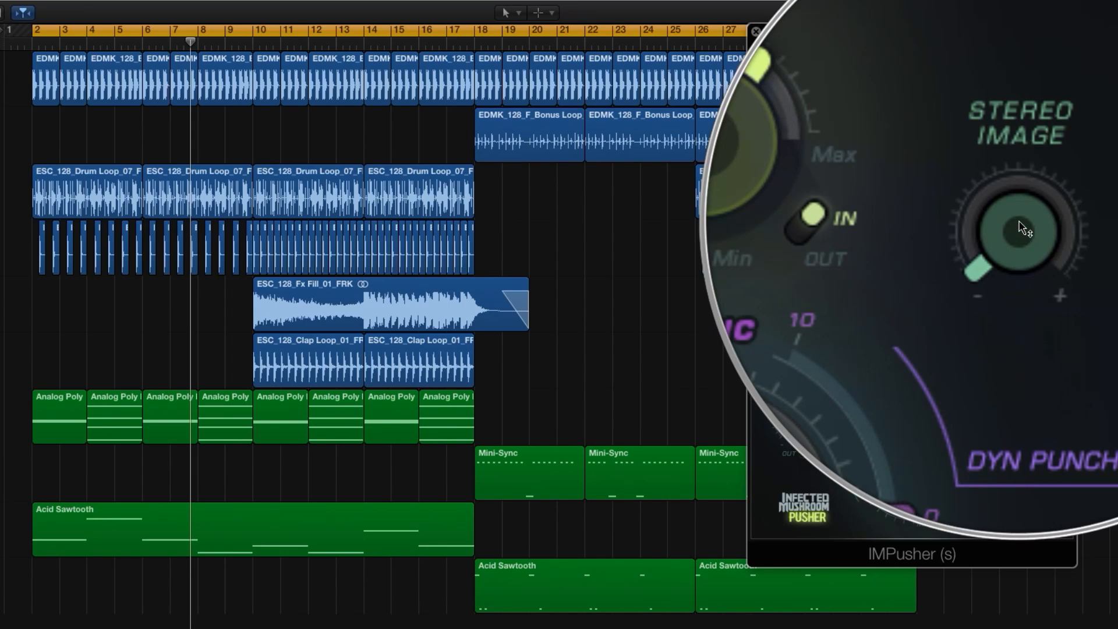
drag(1018, 223, 1018, 211)
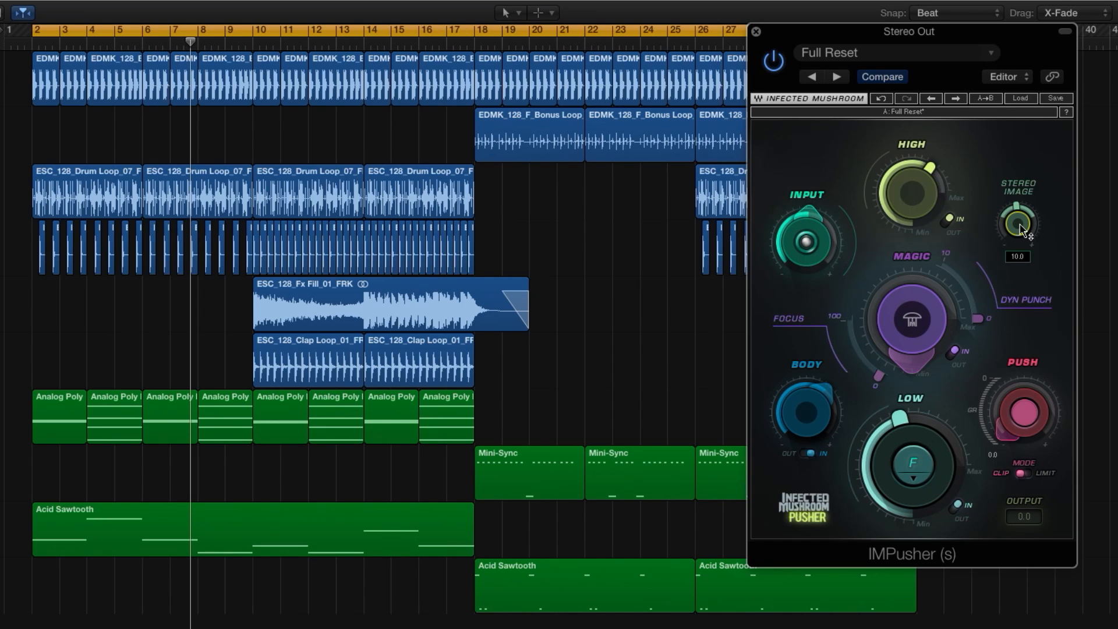
drag(1020, 229, 1020, 242)
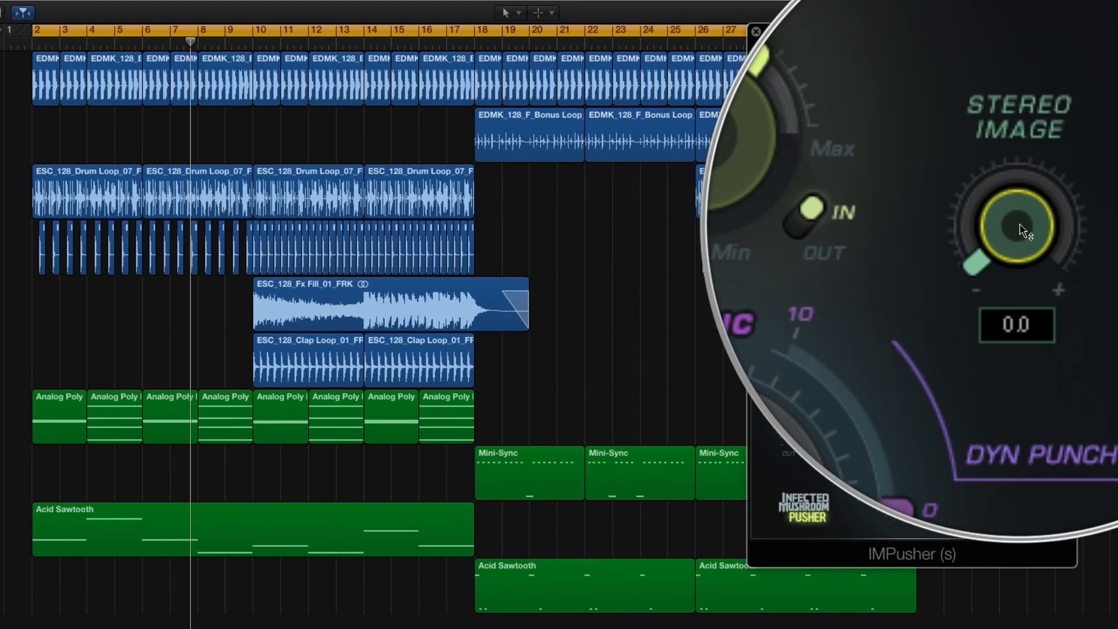
mouse_move(1020, 229)
mouse_down()
mouse_move(1020, 207)
mouse_move(1020, 229)
mouse_up()
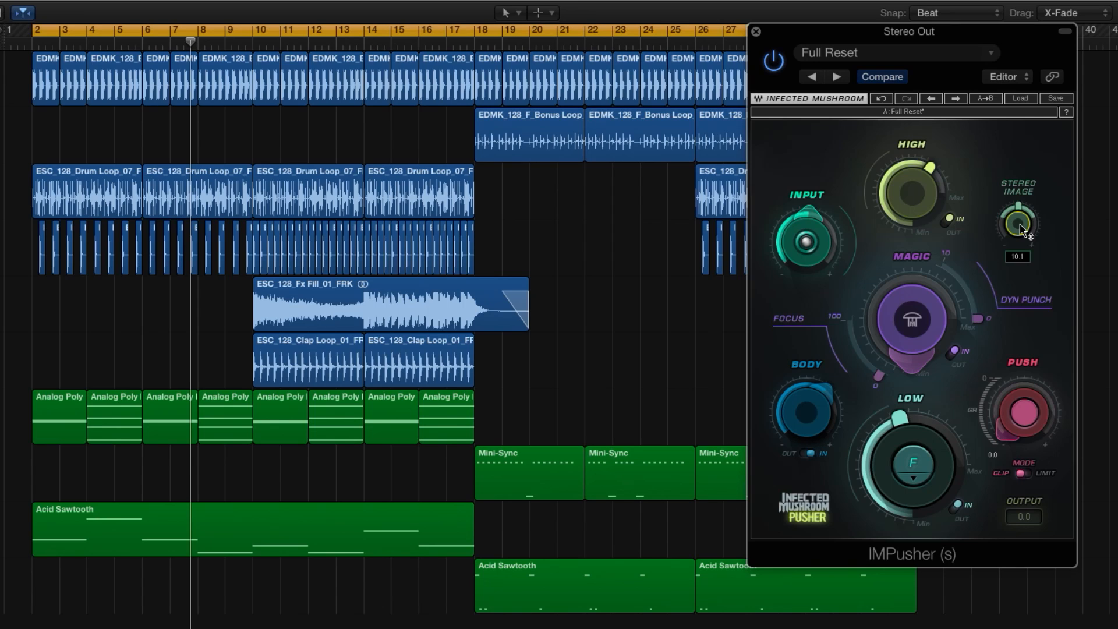
Play the track from bar 10 with cycling off and raise Stereo Image to 13.2
mouse_move(1020, 228)
mouse_down()
mouse_move(1020, 256)
mouse_move(1023, 214)
mouse_up()
key(space)
key(c)
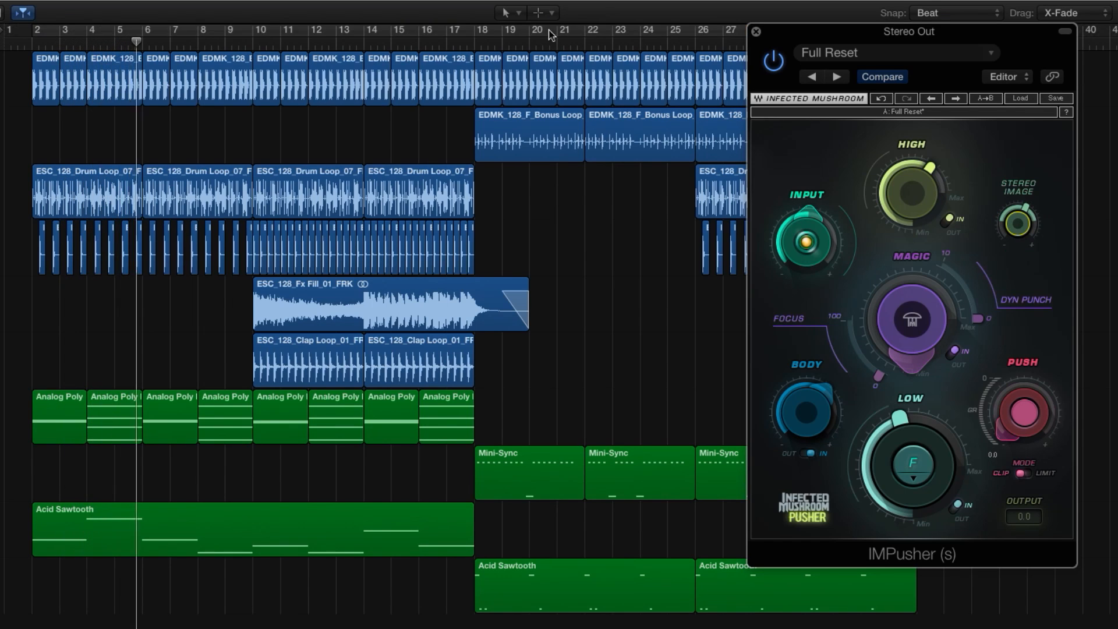
click(473, 42)
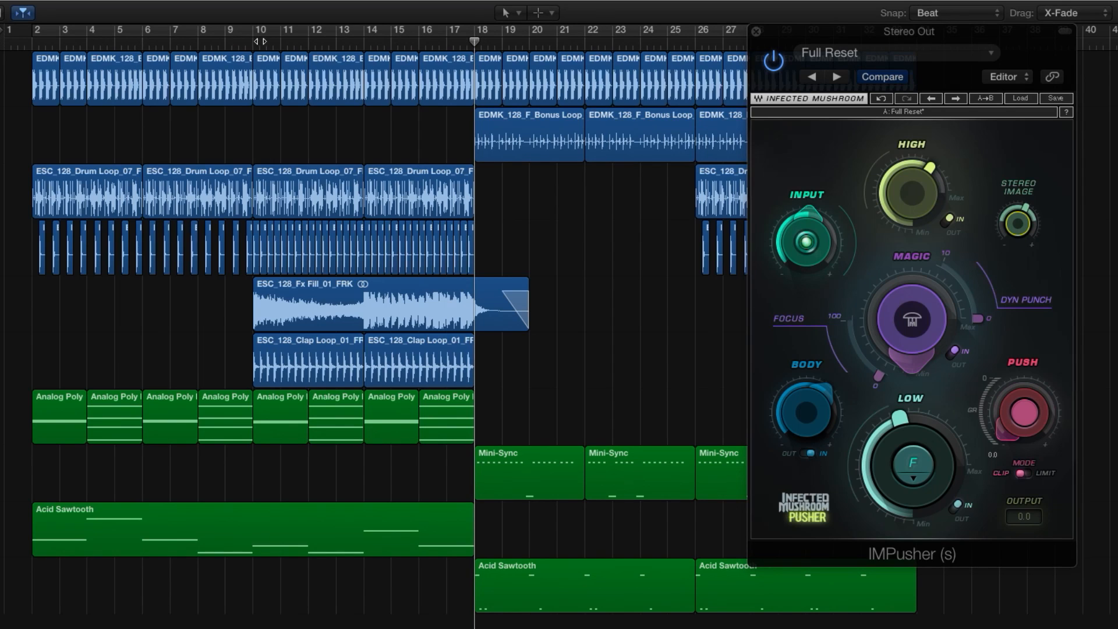
click(252, 42)
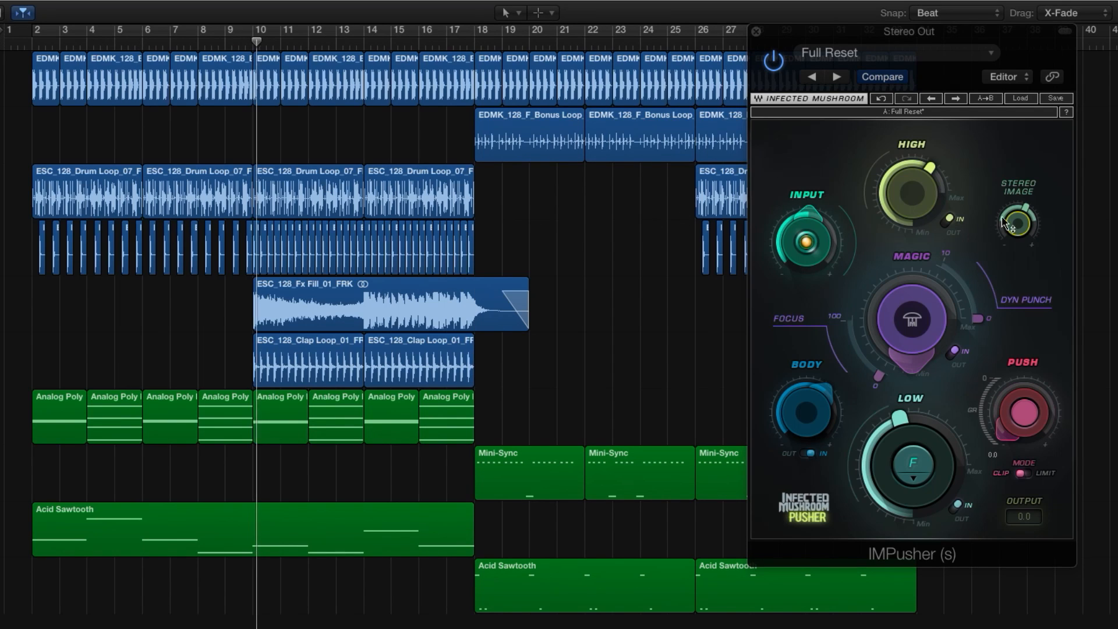
drag(1018, 224, 1018, 192)
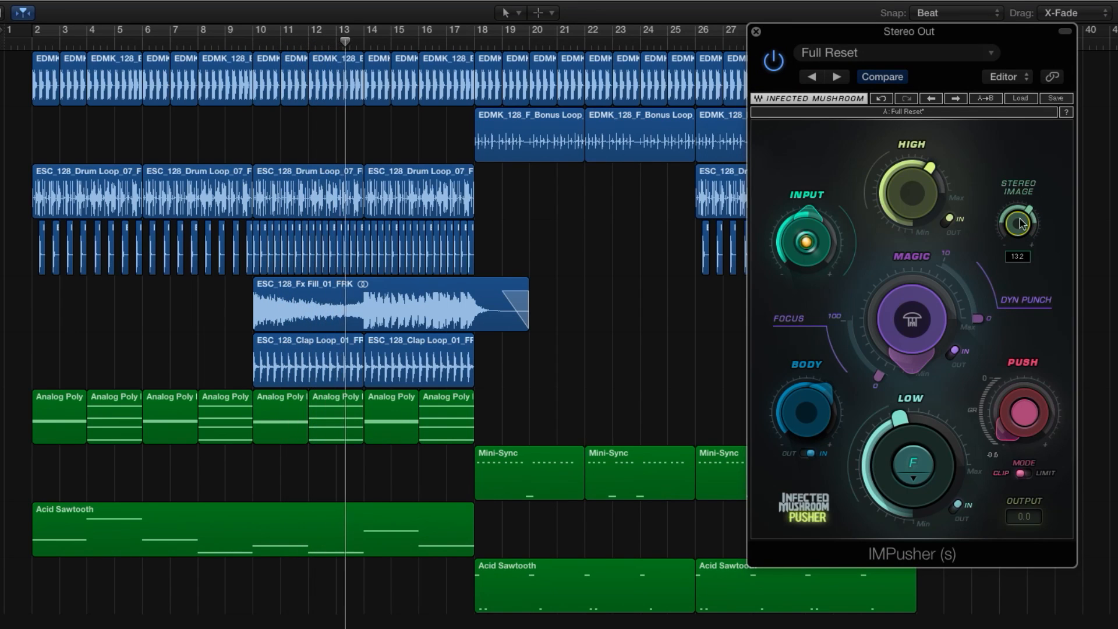
mouse_move(795, 251)
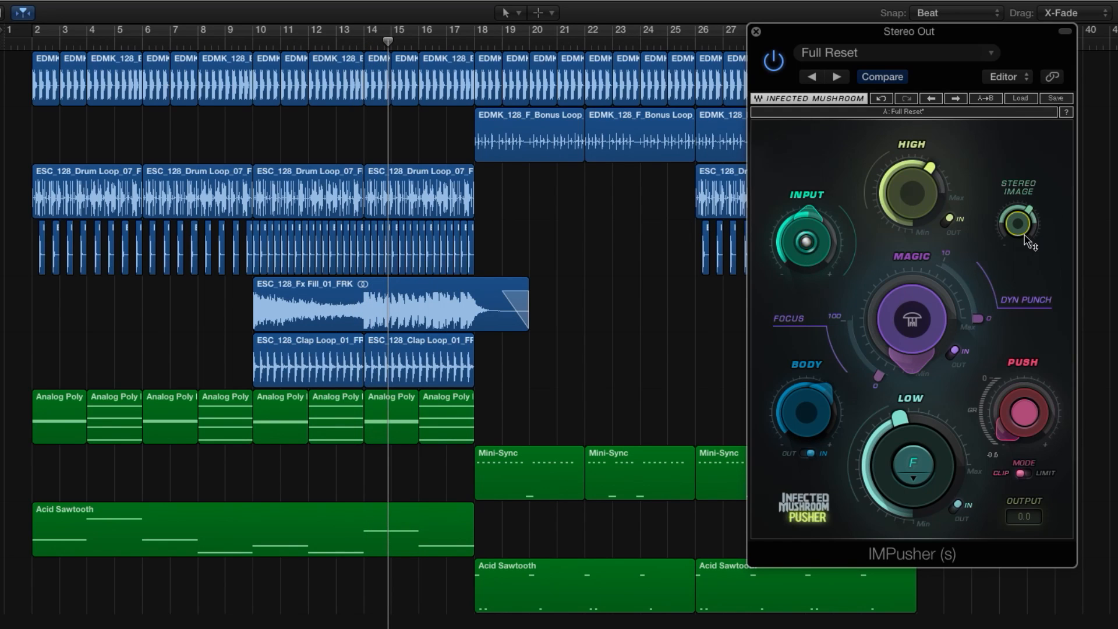
mouse_move(1025, 235)
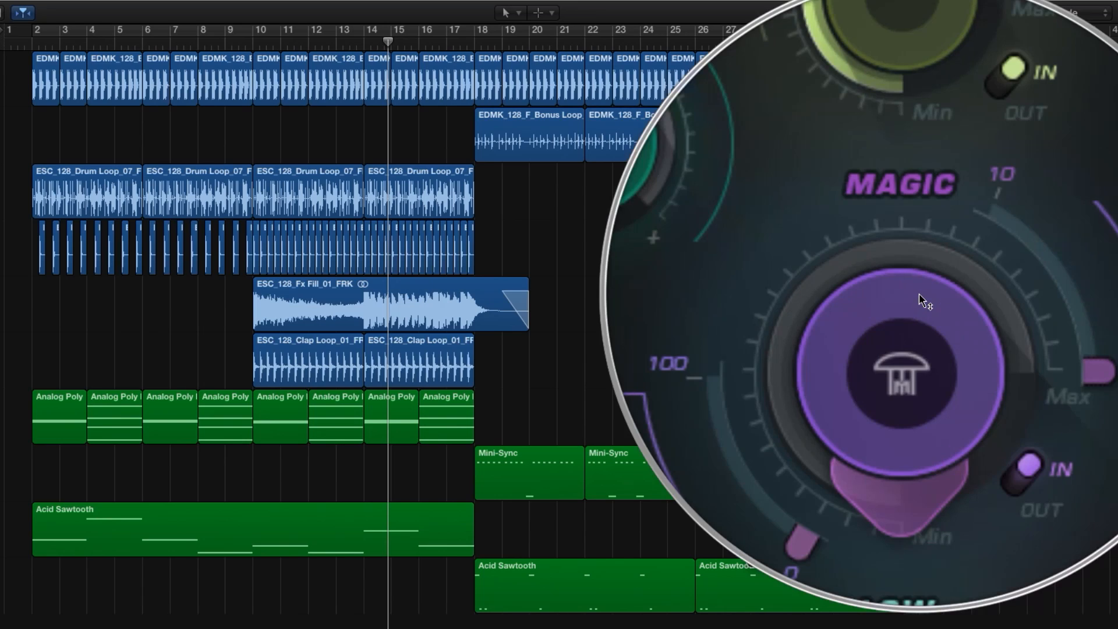
Turn cycle playback back on and raise the Magic knob well past its midpoint
mouse_move(919, 294)
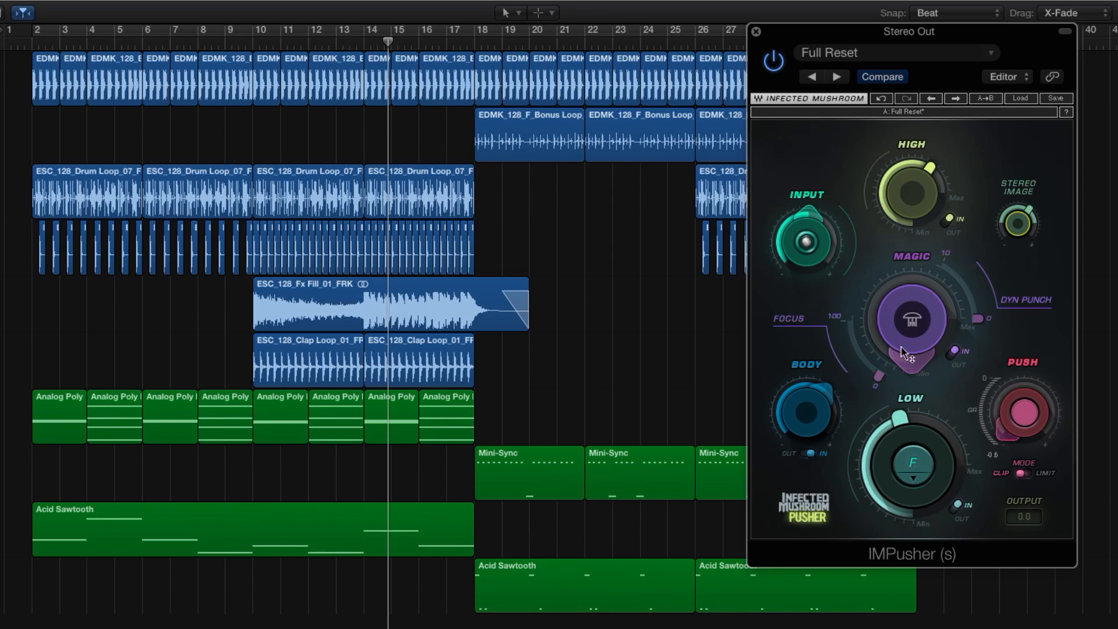
drag(910, 344, 910, 286)
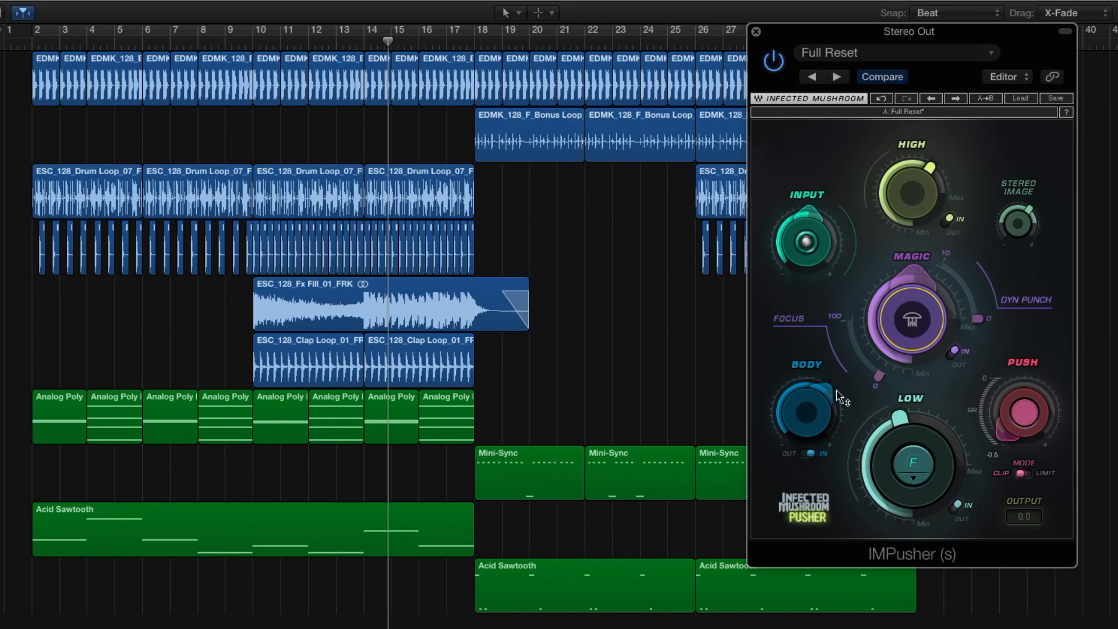
drag(910, 326, 910, 387)
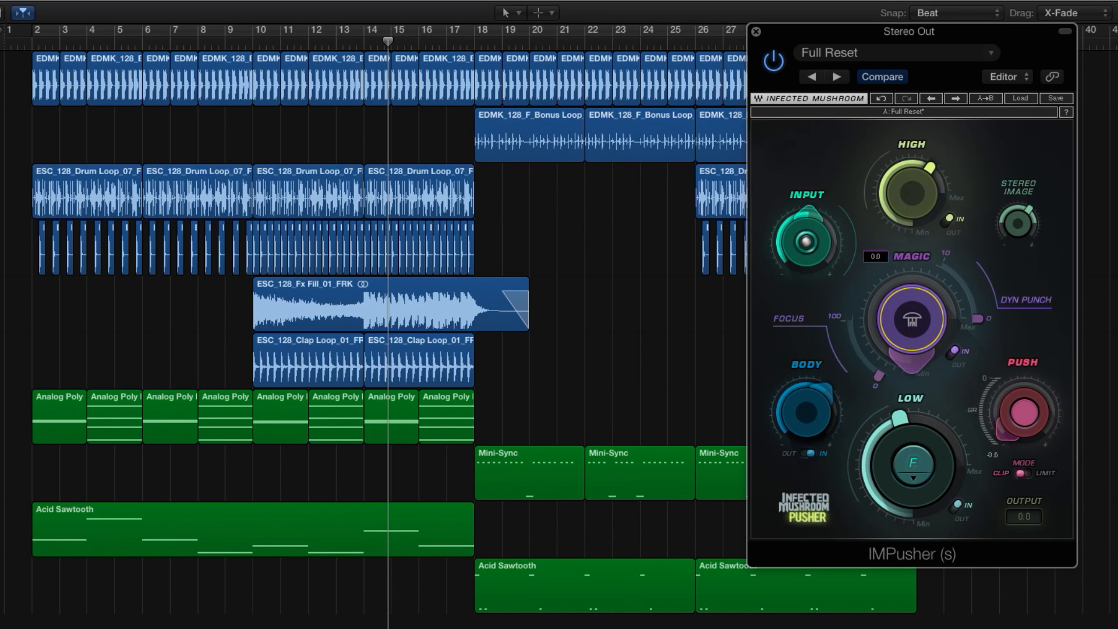
drag(914, 329, 914, 256)
key(c)
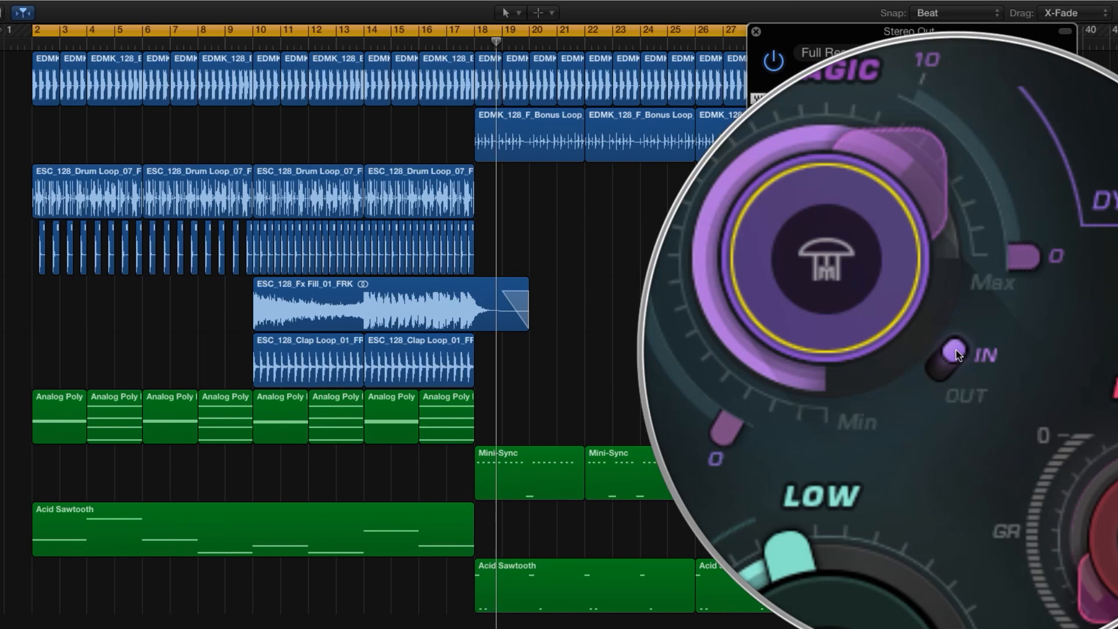
Switch the Magic section out and in repeatedly during playback to compare its effect on the mix
click(954, 352)
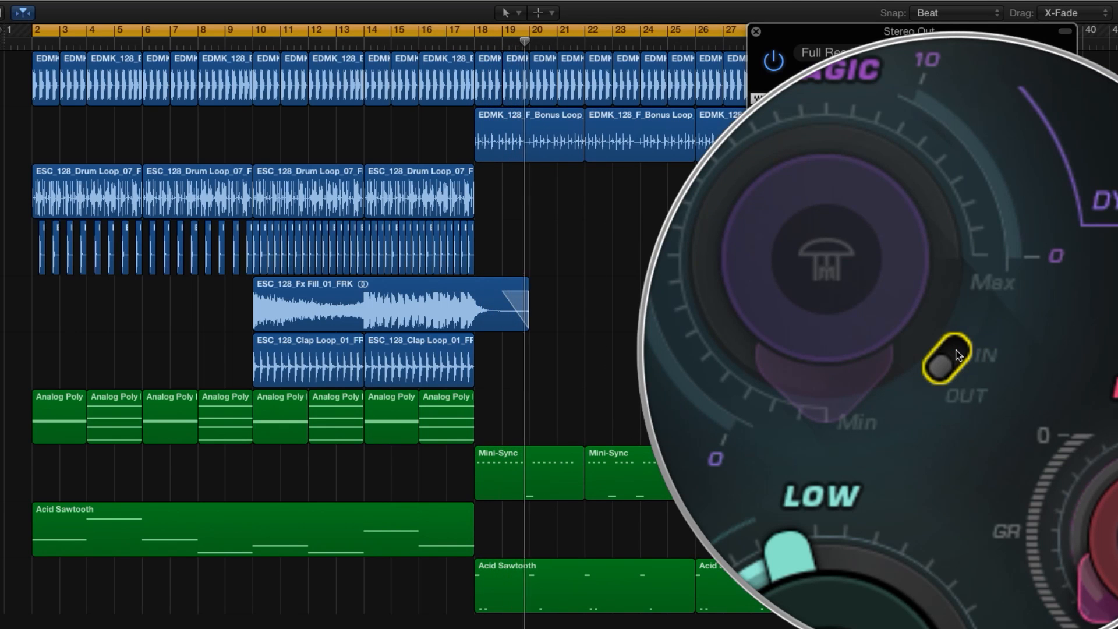
click(956, 353)
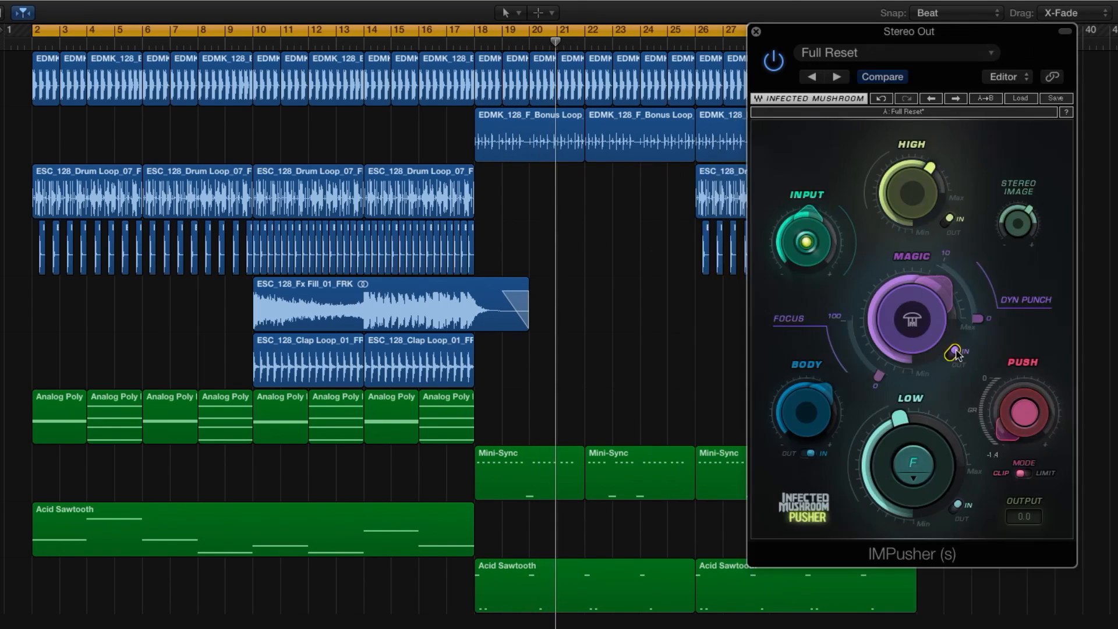
click(955, 353)
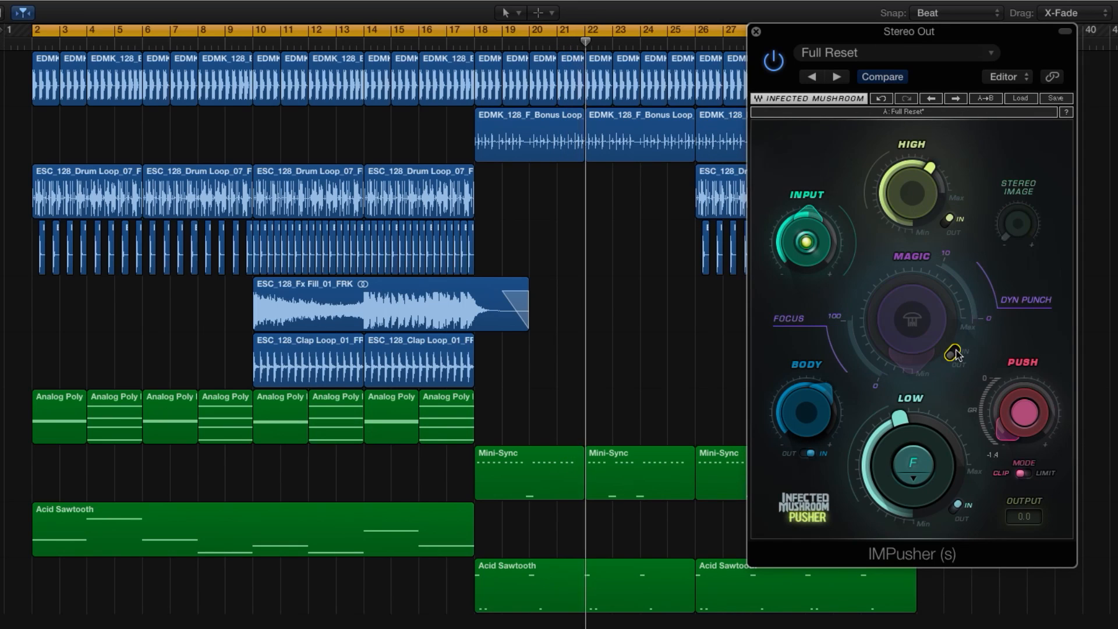
click(955, 353)
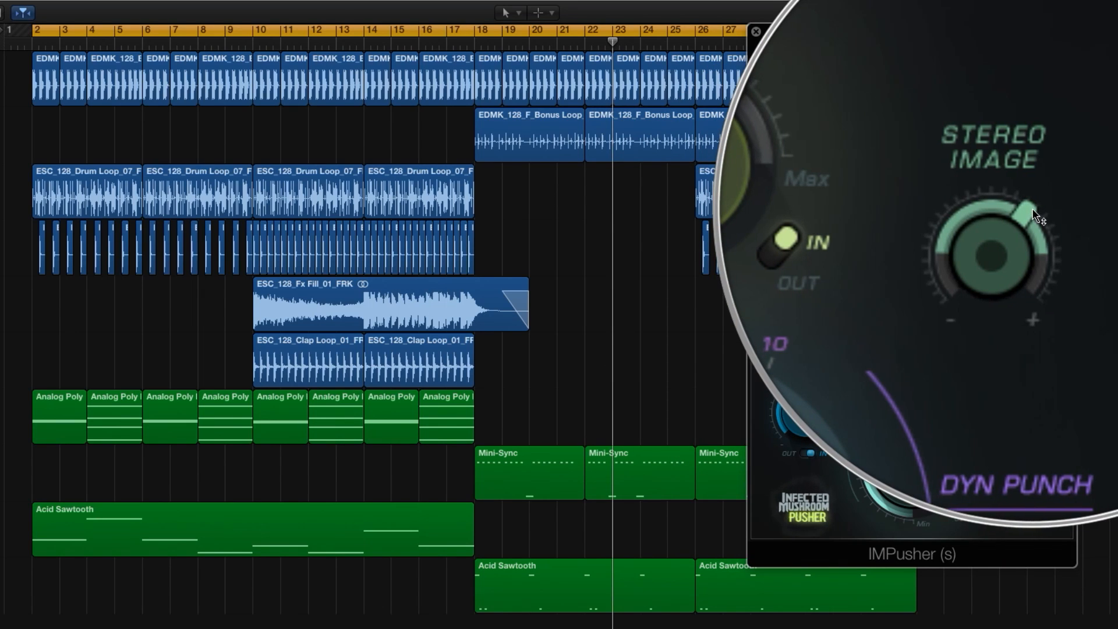
mouse_move(1032, 211)
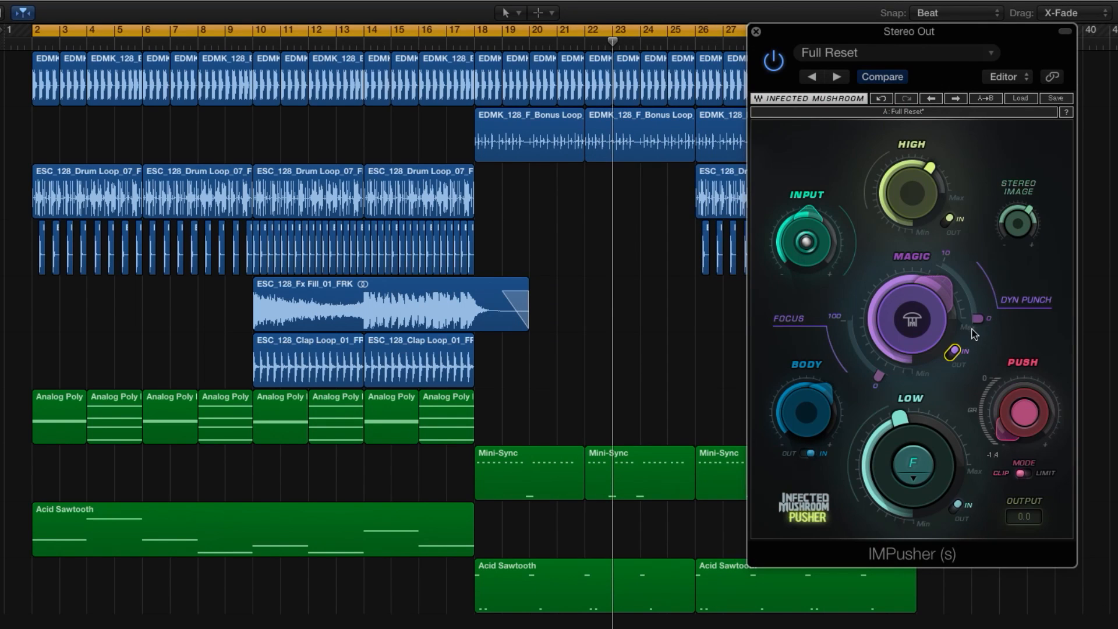
Try raising the Magic section's Dyn Punch slider and return it to 0
drag(981, 321, 961, 278)
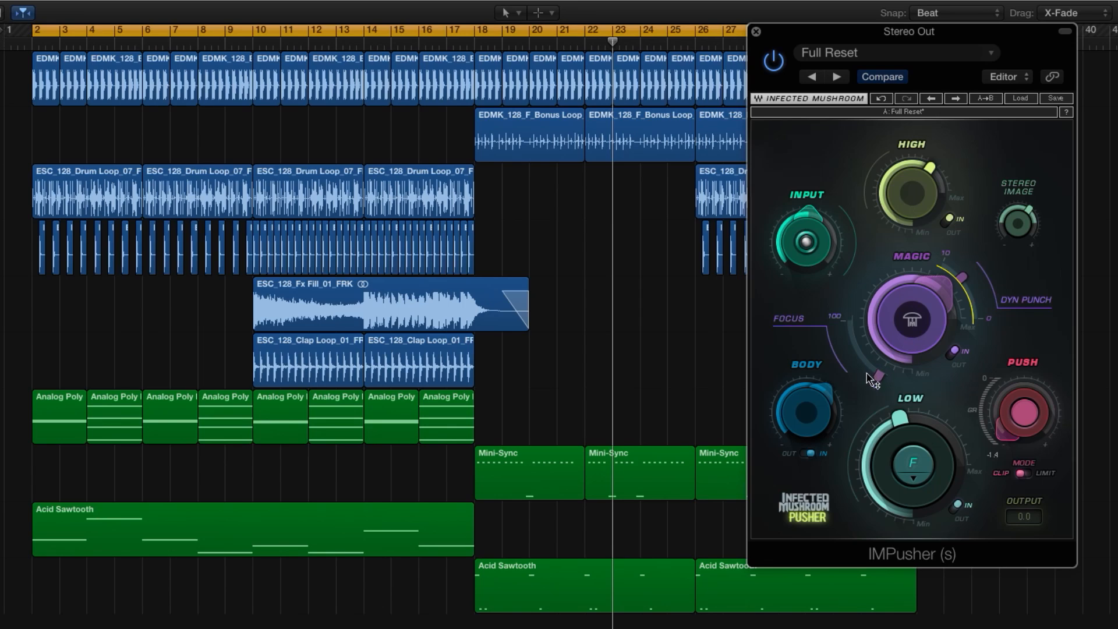
mouse_move(876, 377)
mouse_move(877, 377)
mouse_down()
mouse_move(852, 345)
mouse_move(878, 375)
mouse_up()
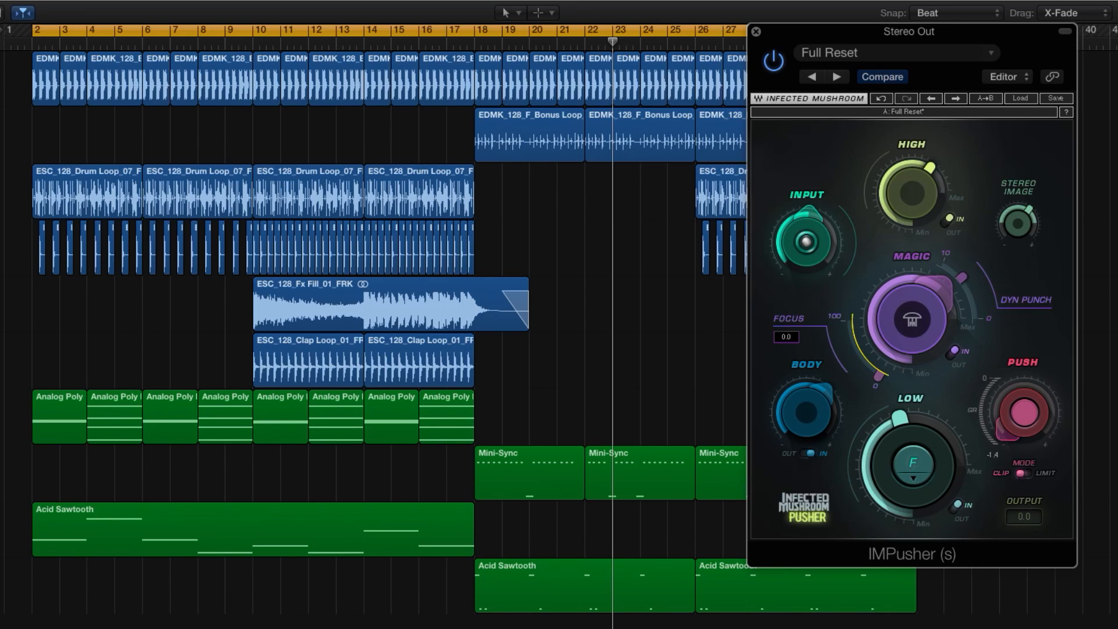
drag(962, 277, 976, 300)
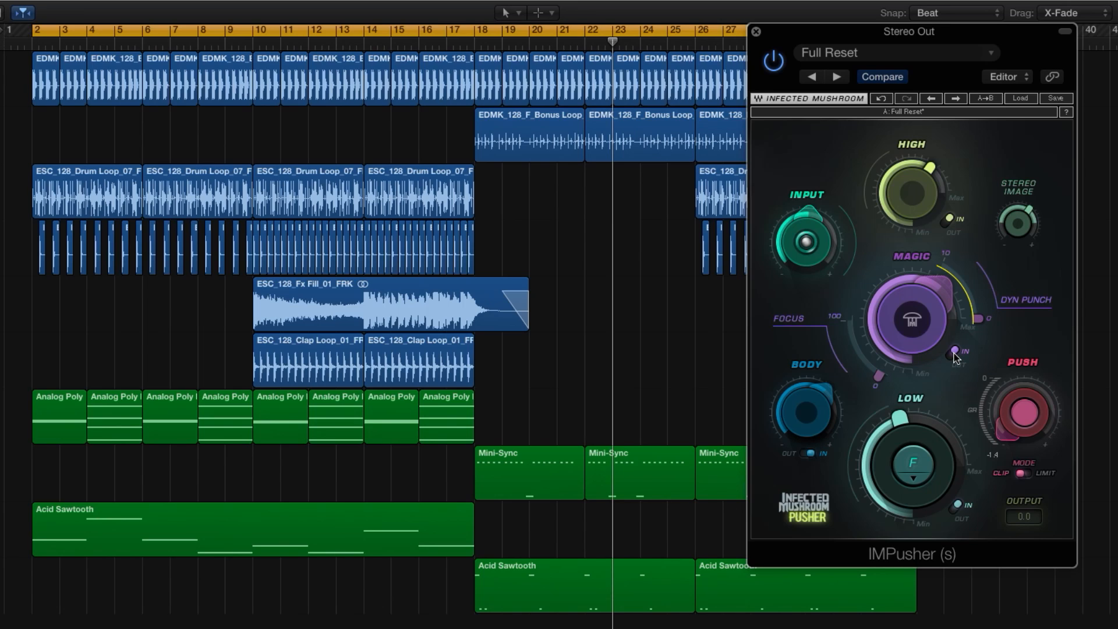
Play the track and set the Magic section's Dyn Punch to 7.7 and Focus to 56.6
key(space)
drag(978, 320, 958, 272)
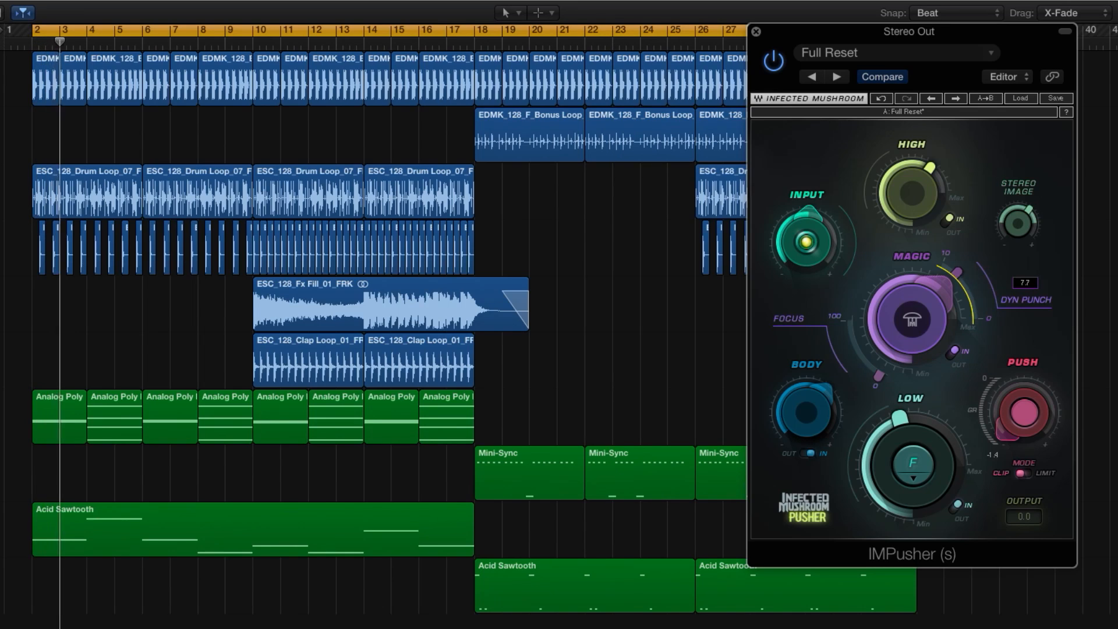
drag(878, 375, 856, 355)
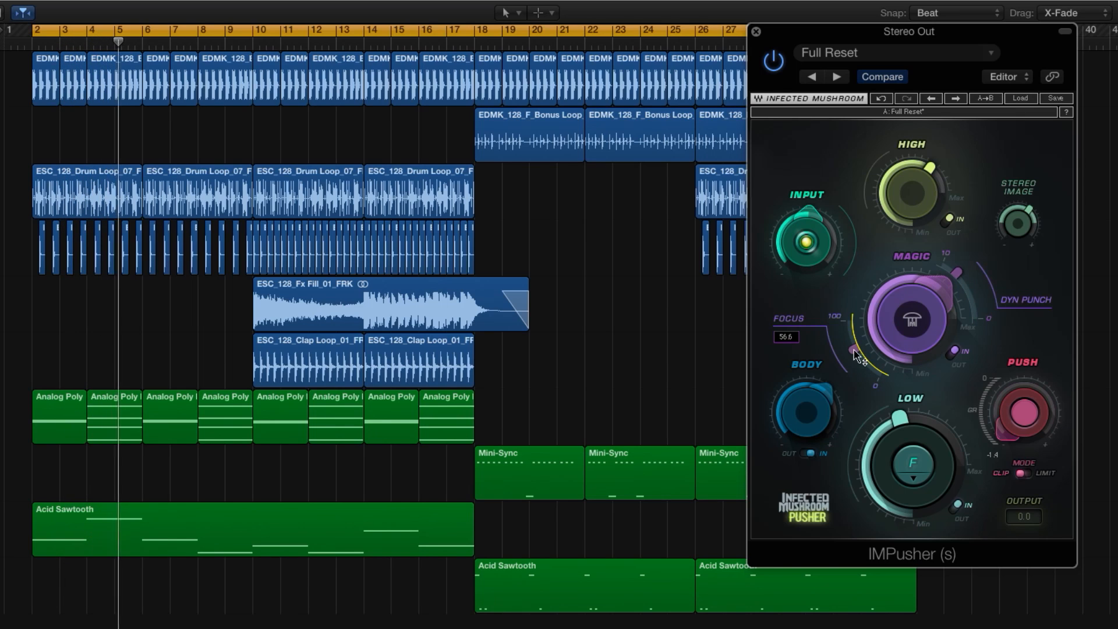
Compare the Magic section out and in during playback, easing the Magic knob back to just past the twelve o'clock position
click(954, 353)
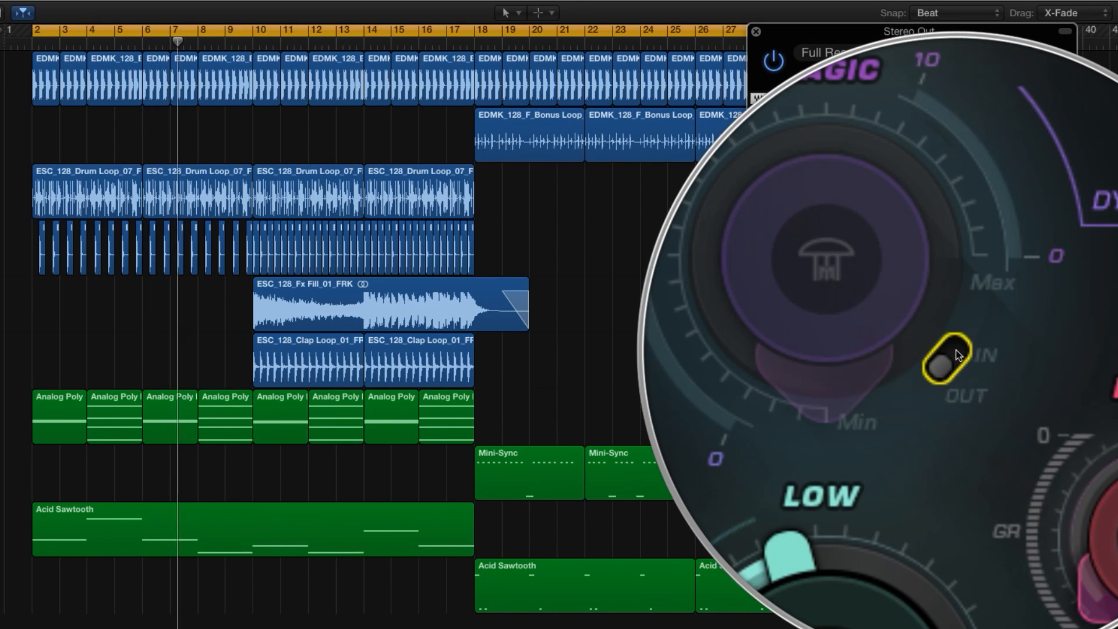
click(955, 353)
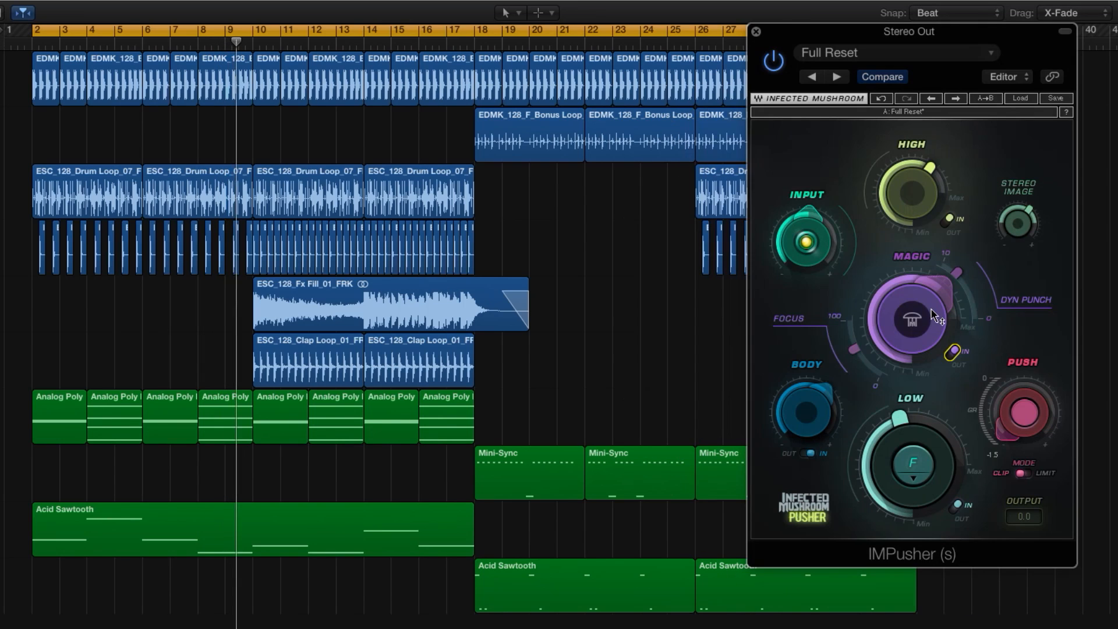
click(952, 352)
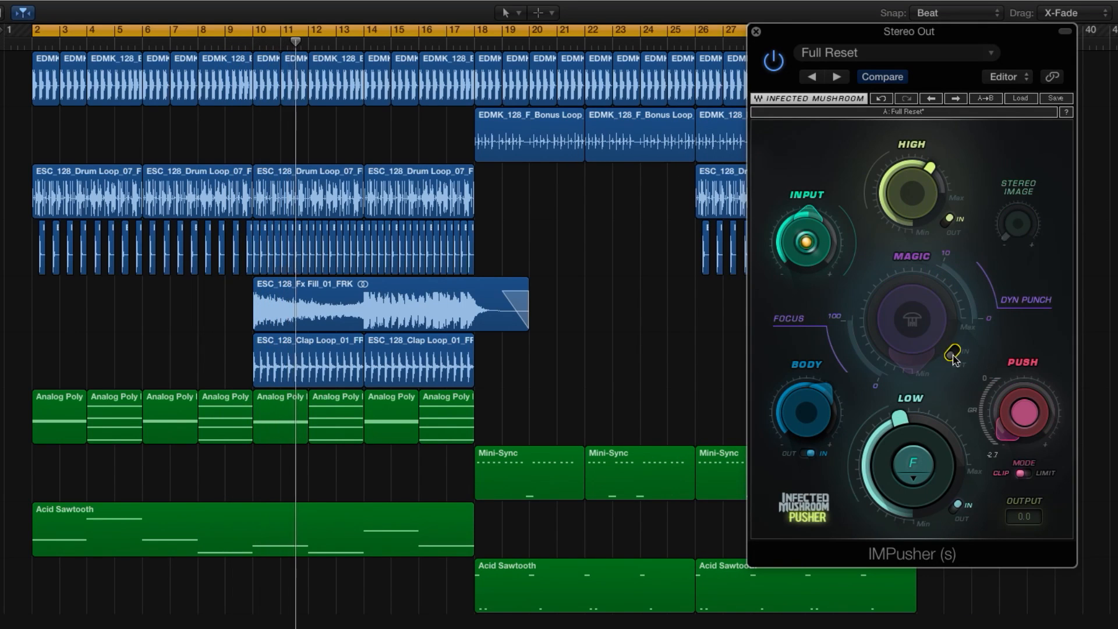
click(952, 352)
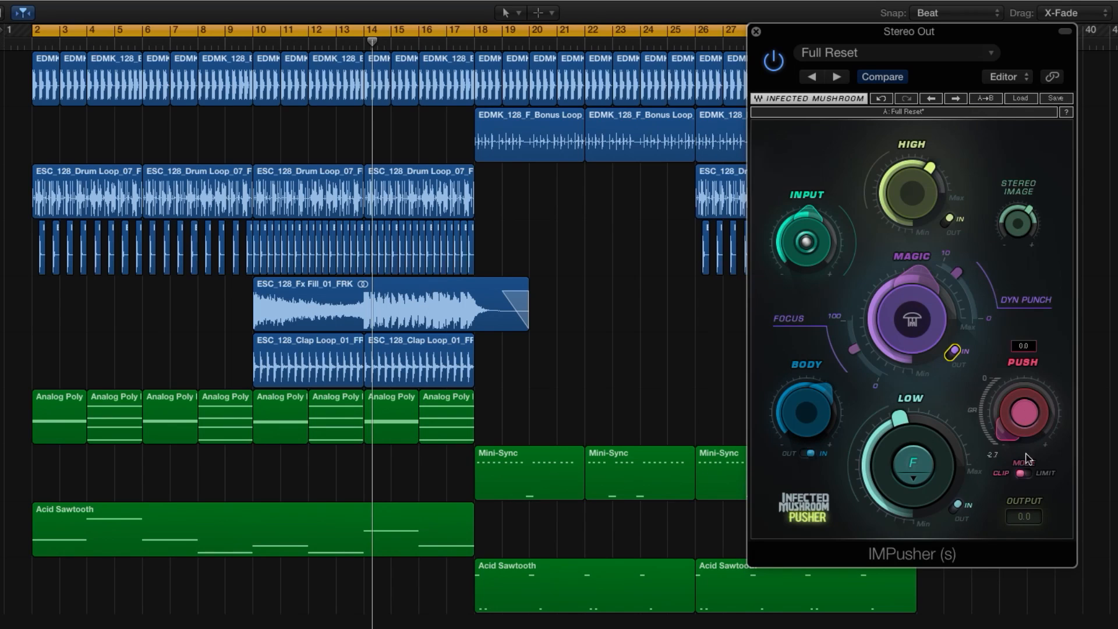
Switch the Push mode back and forth between Clip and Limit, ending on Limit
click(1023, 474)
click(1024, 474)
click(1023, 474)
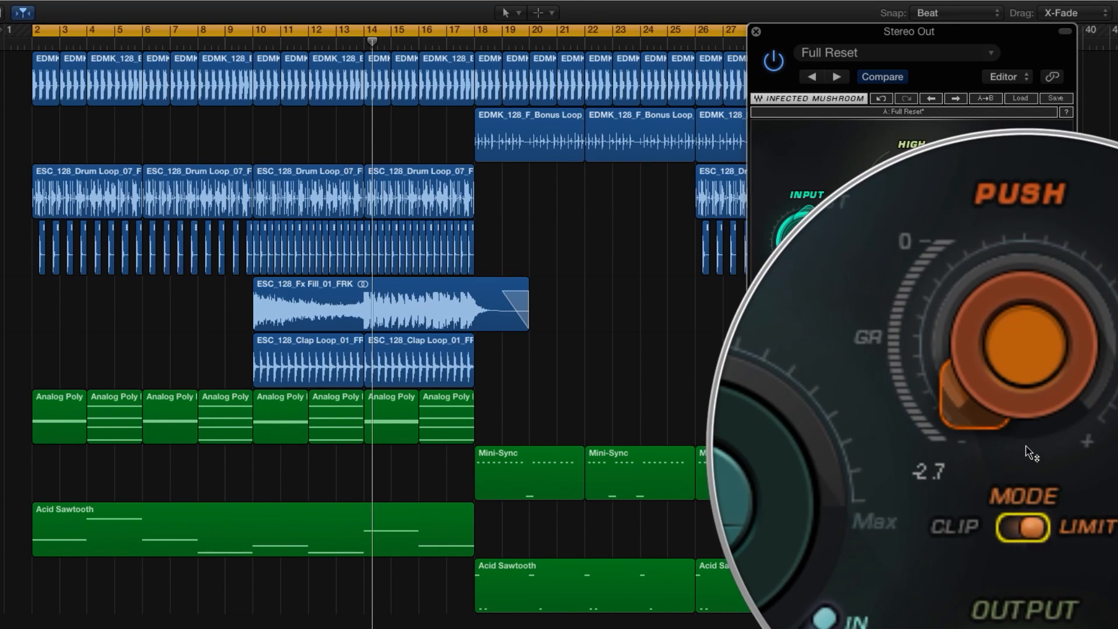
mouse_move(1026, 446)
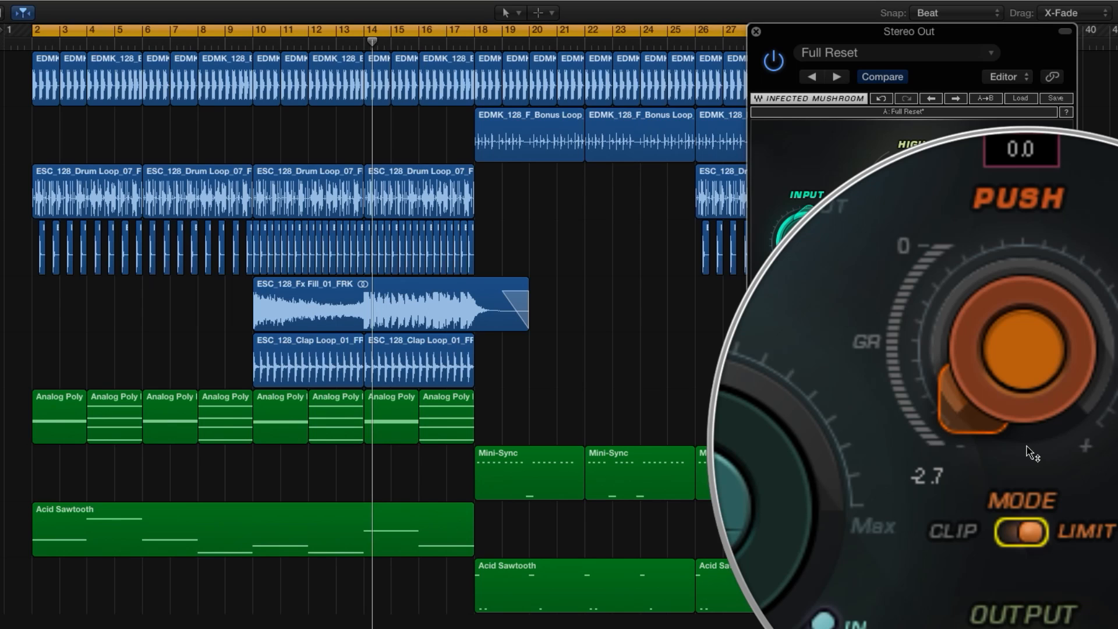
click(1025, 474)
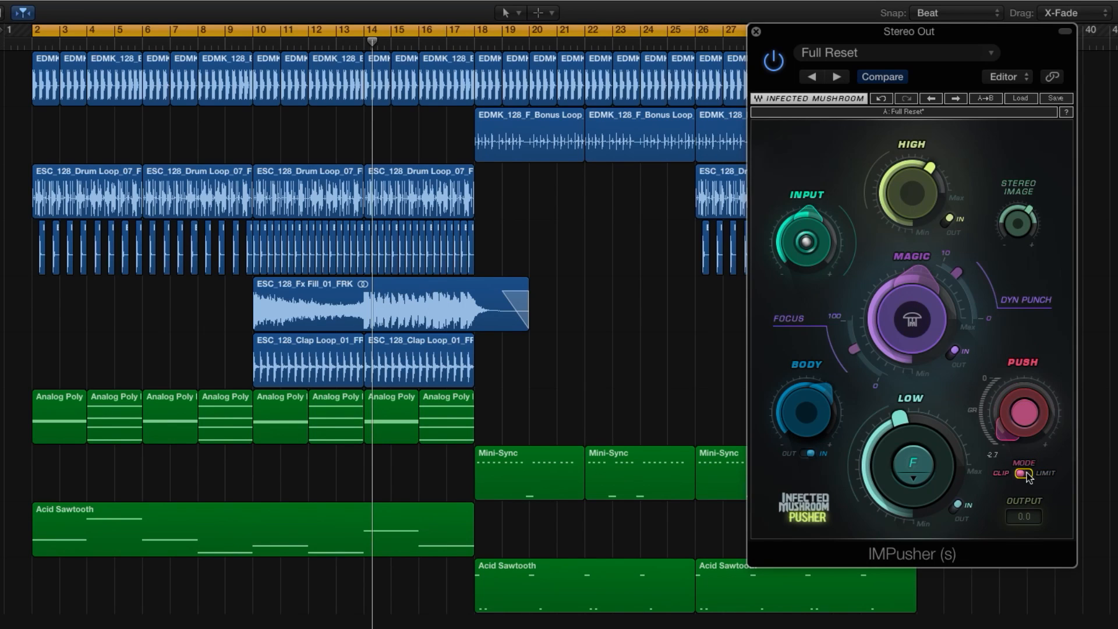
click(1024, 473)
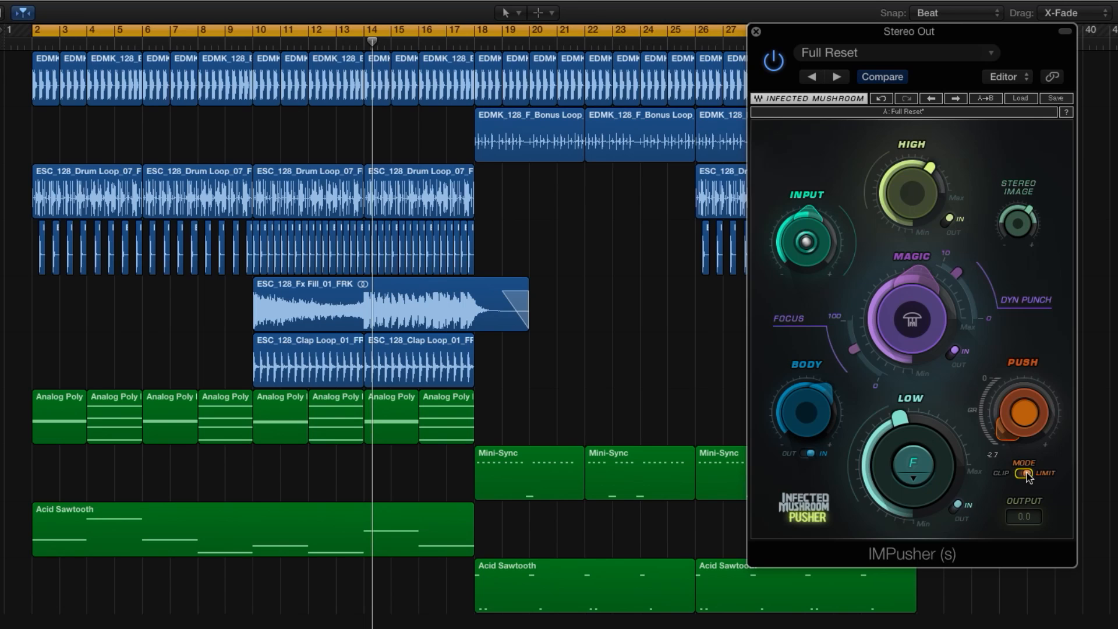
click(1024, 473)
click(1025, 474)
Play the track and raise the Push knob to about the nine o'clock position in Limit mode
mouse_move(1010, 409)
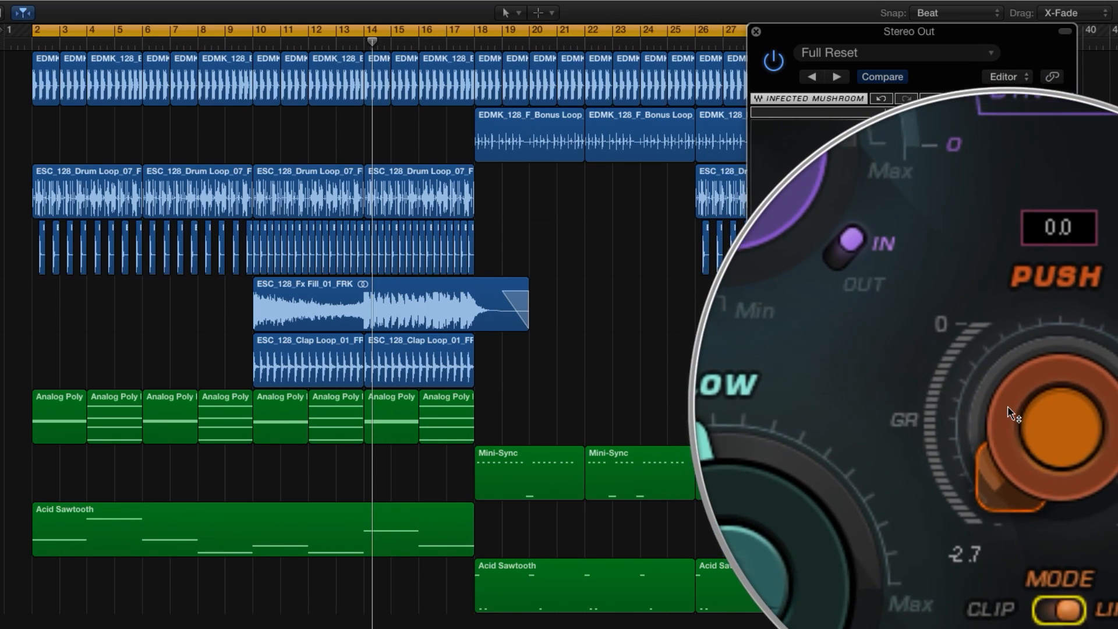
key(space)
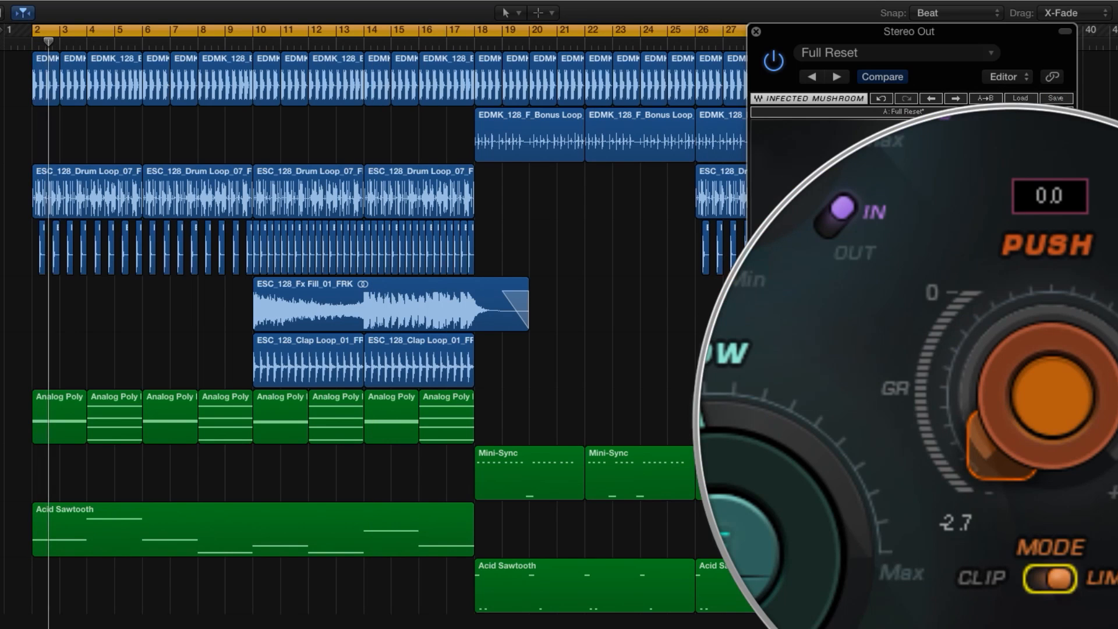
drag(1014, 430, 1009, 368)
drag(1013, 425, 1003, 438)
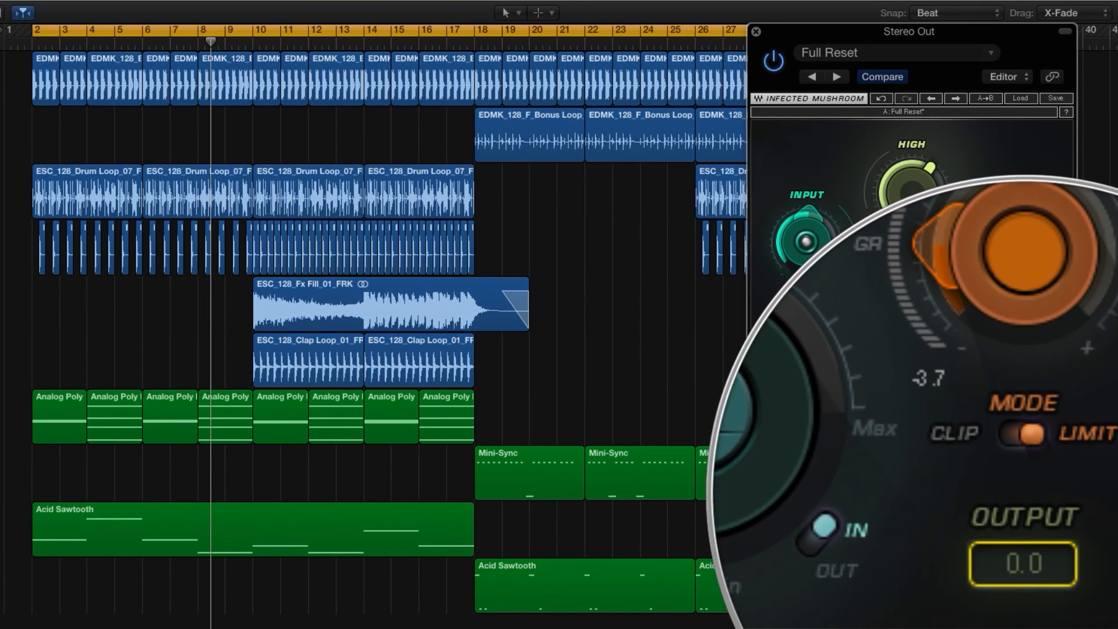
mouse_move(1024, 515)
mouse_down()
mouse_move(1024, 548)
mouse_move(1032, 524)
mouse_up()
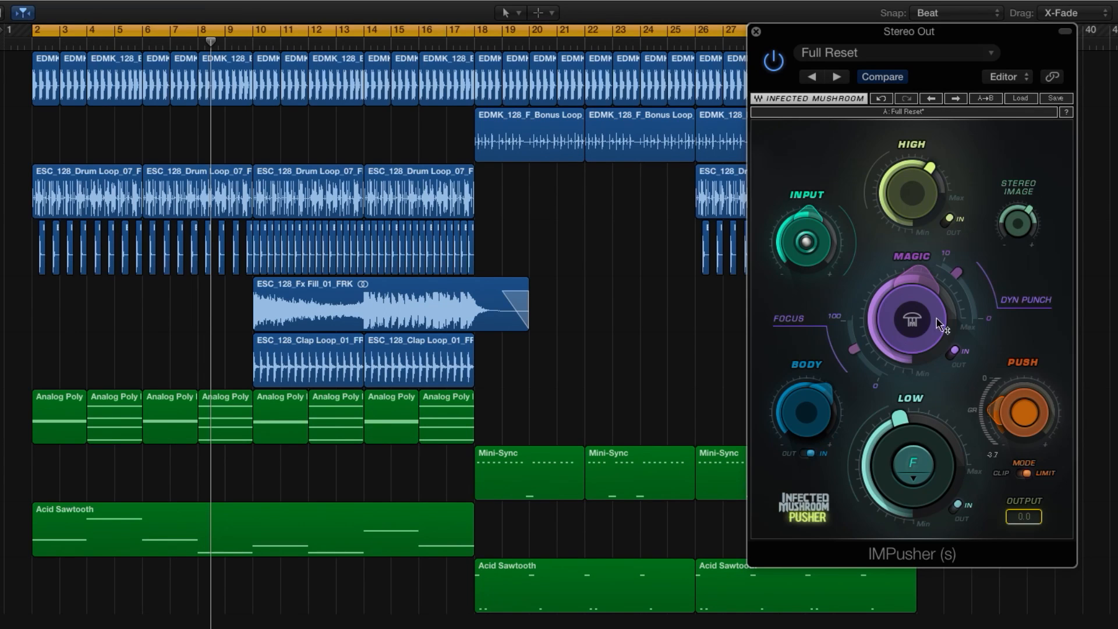
mouse_move(953, 261)
drag(1032, 515, 1032, 530)
click(774, 68)
Move the cycle range's start to bar 9 and compare the playback with the Pusher plug-in repeatedly bypassed and active, ending with it active
drag(33, 29, 229, 96)
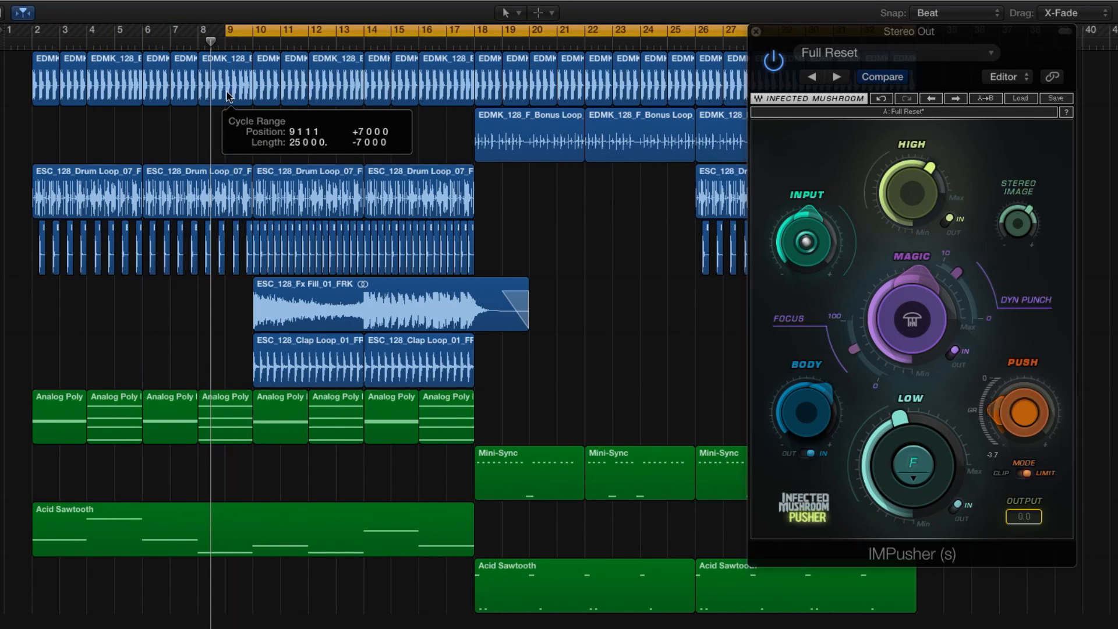
click(778, 61)
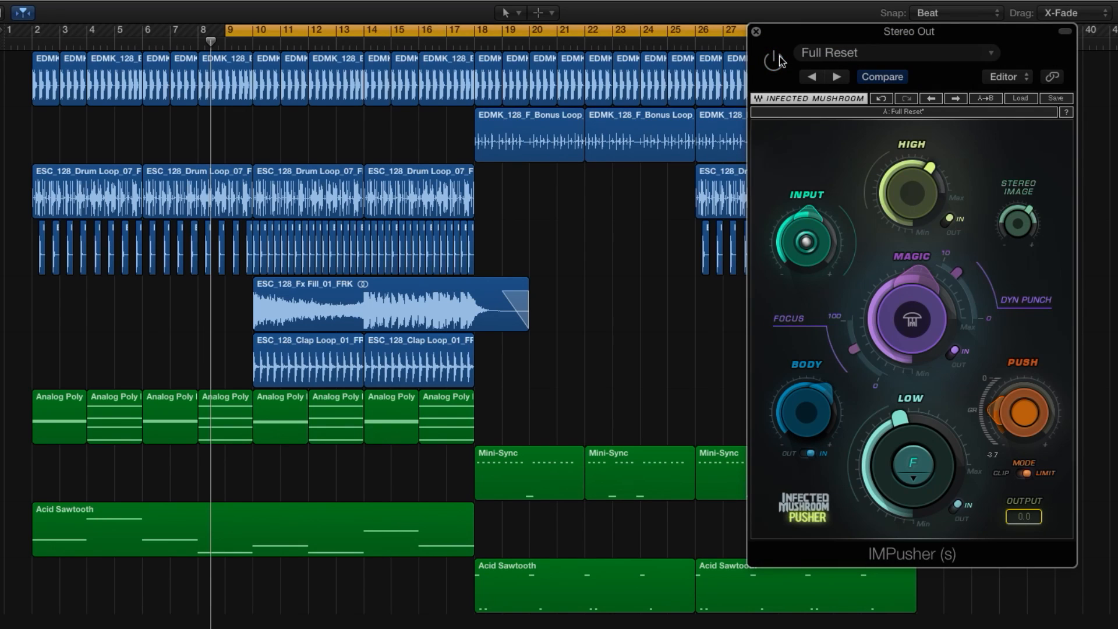
click(778, 61)
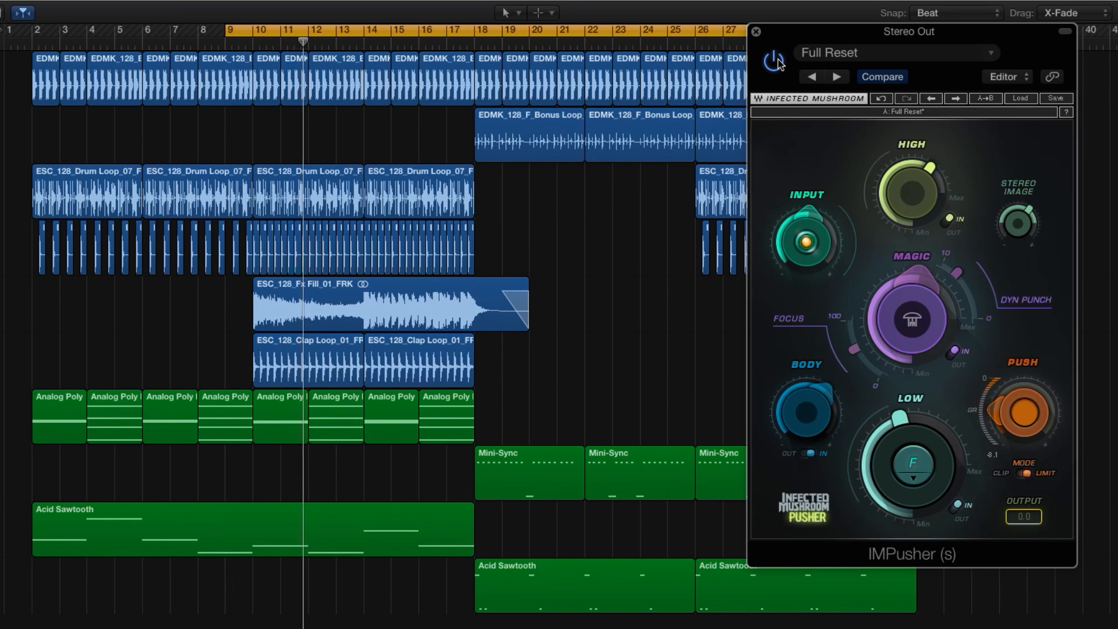
click(778, 62)
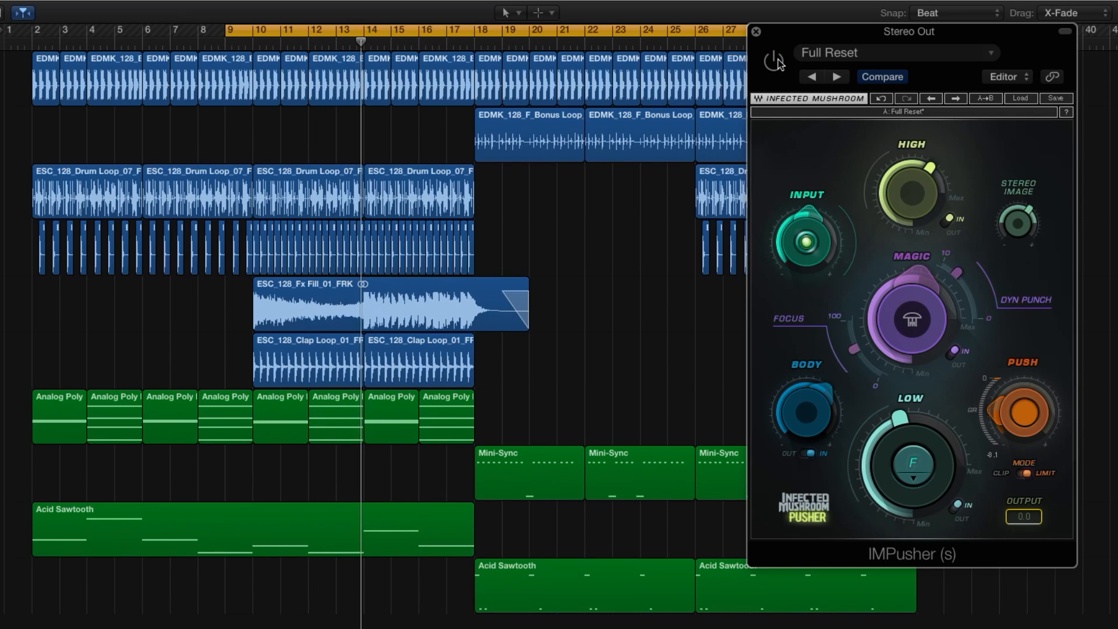
click(778, 63)
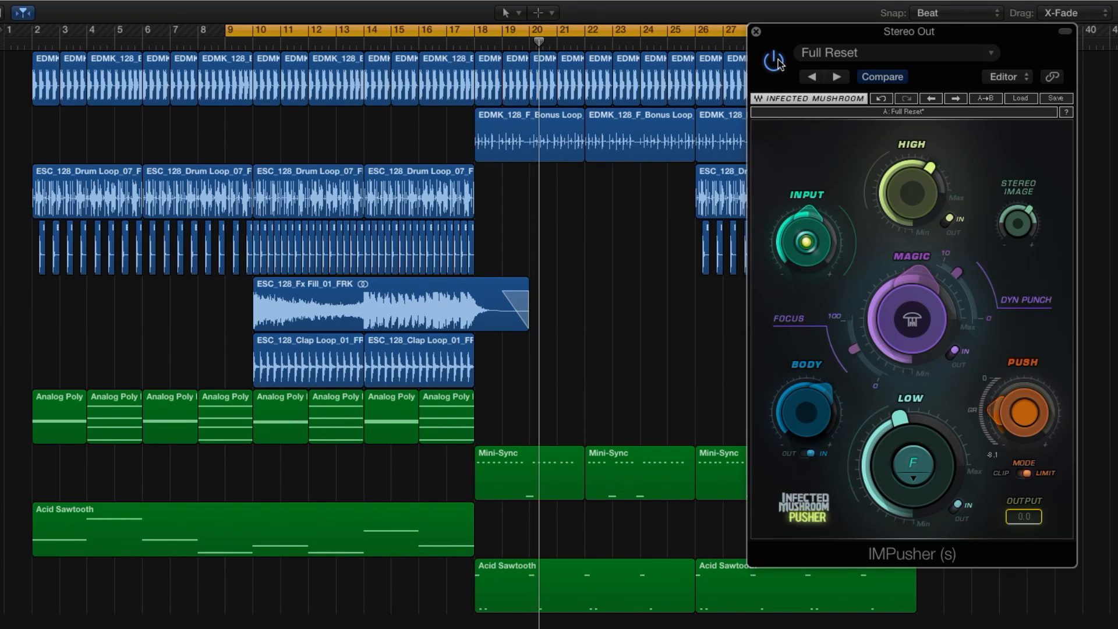
click(780, 64)
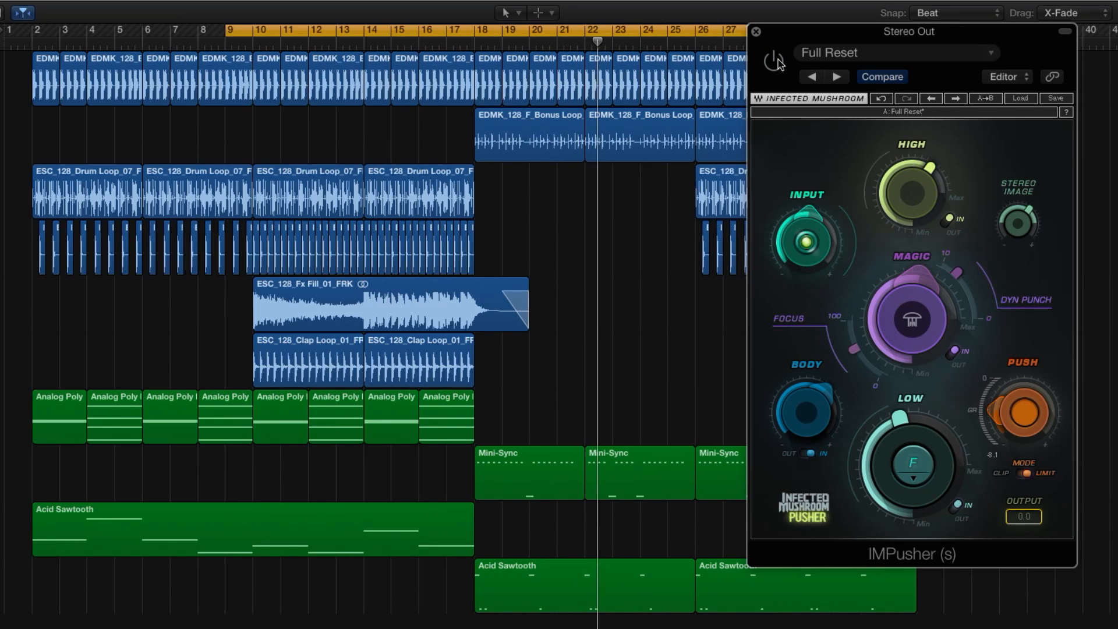
click(779, 64)
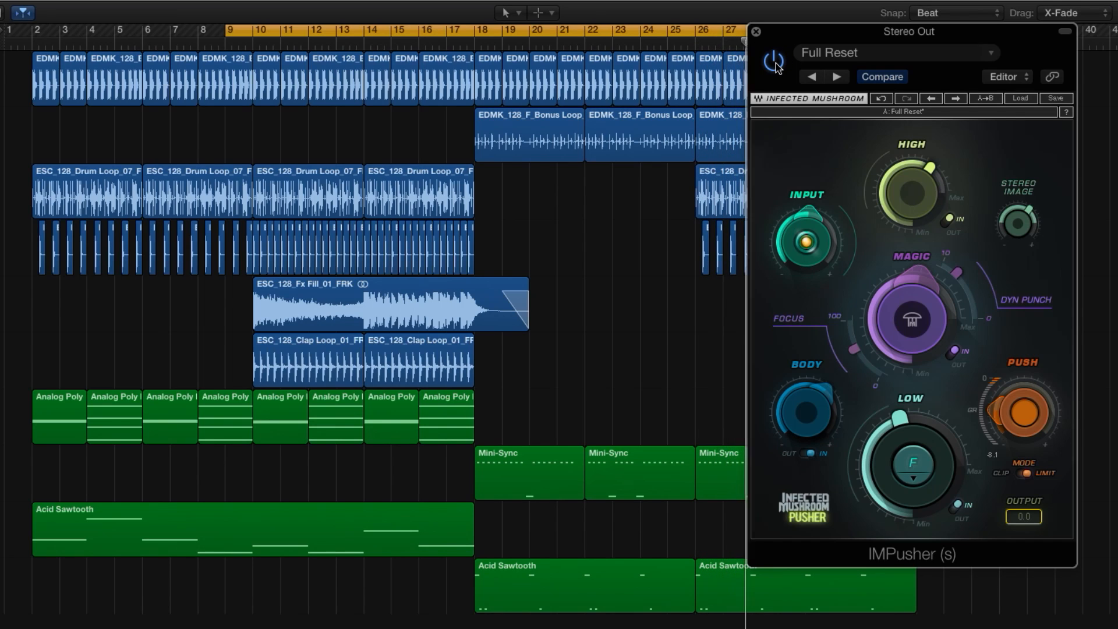
click(775, 64)
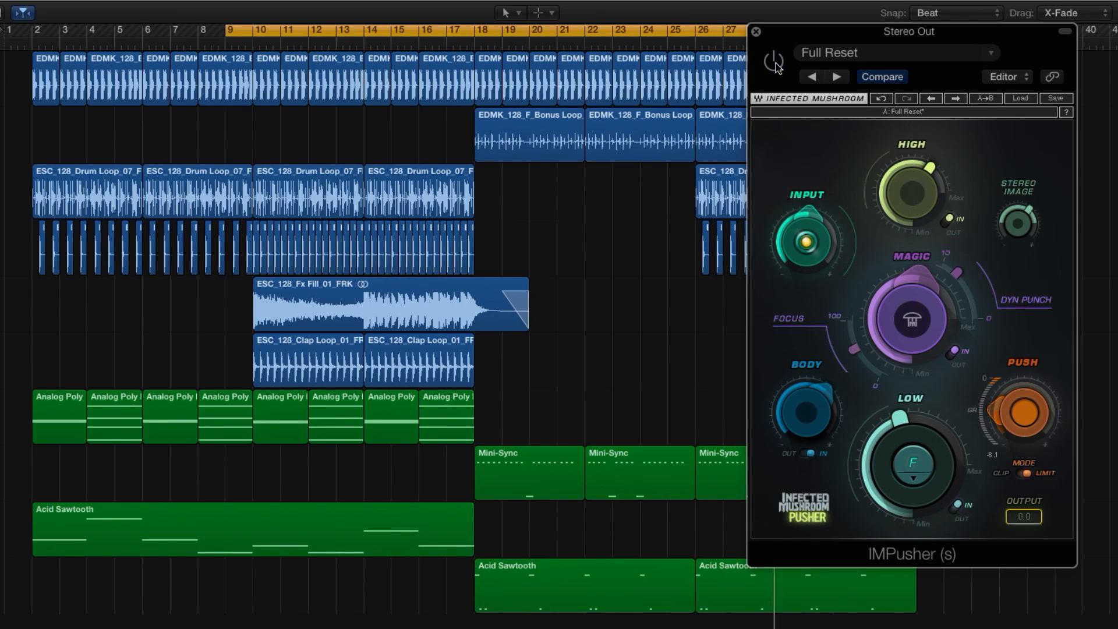
click(775, 64)
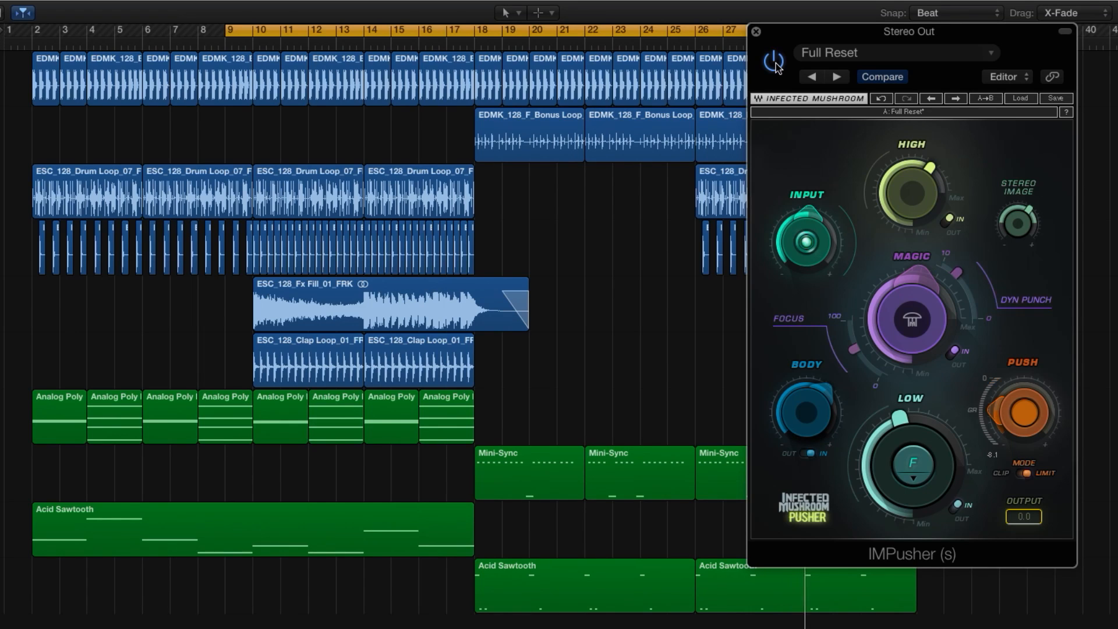